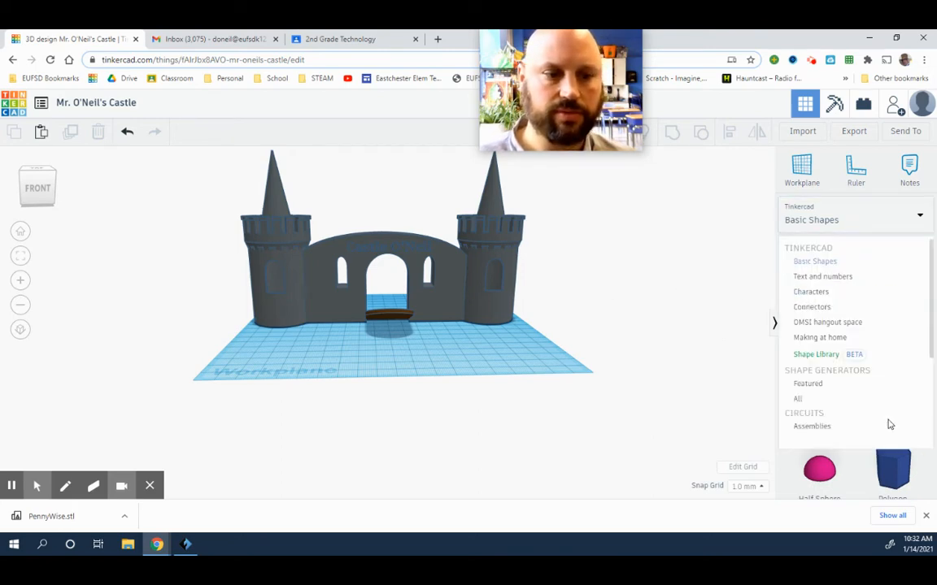
Step: Place a Castle Tower from the saved Shapes Collection at the front of the workplane, before the castle gate
{"action": "scroll", "coordinate": [883, 422], "scroll_direction": "down", "scroll_amount": 3}
{"action": "left_click", "coordinate": [845, 412]}
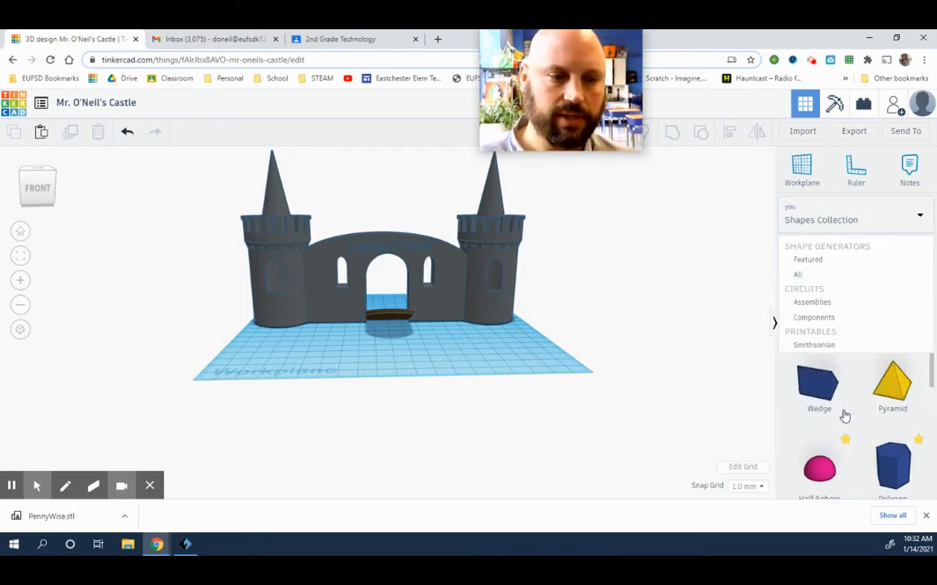
{"action": "left_click_drag", "start_coordinate": [894, 403], "coordinate": [317, 362]}
{"action": "left_click", "coordinate": [449, 374]}
Step: Examine the purple castle tower and its position relative to the castle gate behind it
{"action": "right_click_drag", "start_coordinate": [448, 374], "coordinate": [467, 385]}
{"action": "left_click_drag", "start_coordinate": [446, 305], "coordinate": [418, 261]}
{"action": "left_click", "coordinate": [469, 361]}
{"action": "right_click_drag", "start_coordinate": [470, 359], "coordinate": [467, 334]}
{"action": "scroll", "coordinate": [454, 334], "scroll_direction": "up", "scroll_amount": 3}
{"action": "scroll", "coordinate": [467, 339], "scroll_direction": "up", "scroll_amount": 1}
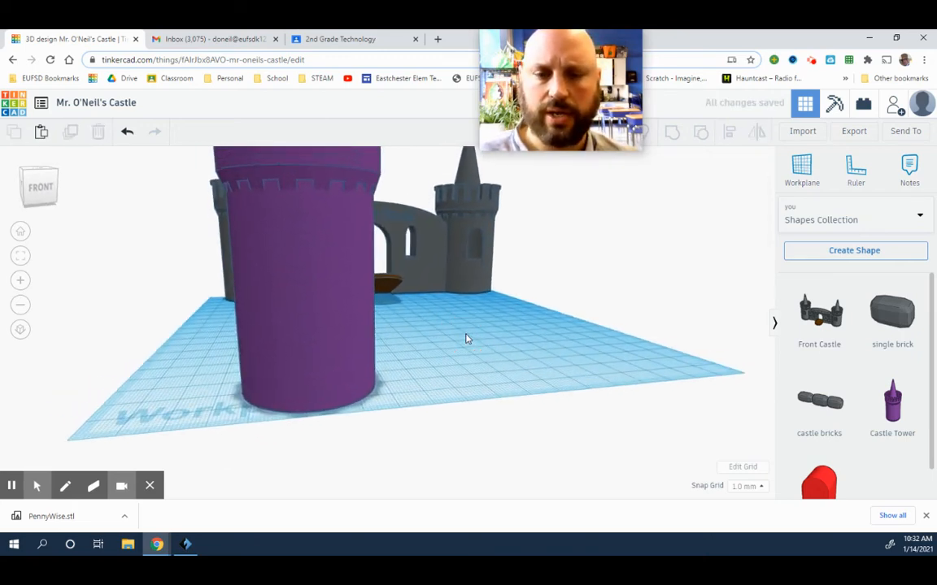
{"action": "scroll", "coordinate": [520, 337], "scroll_direction": "down", "scroll_amount": 3}
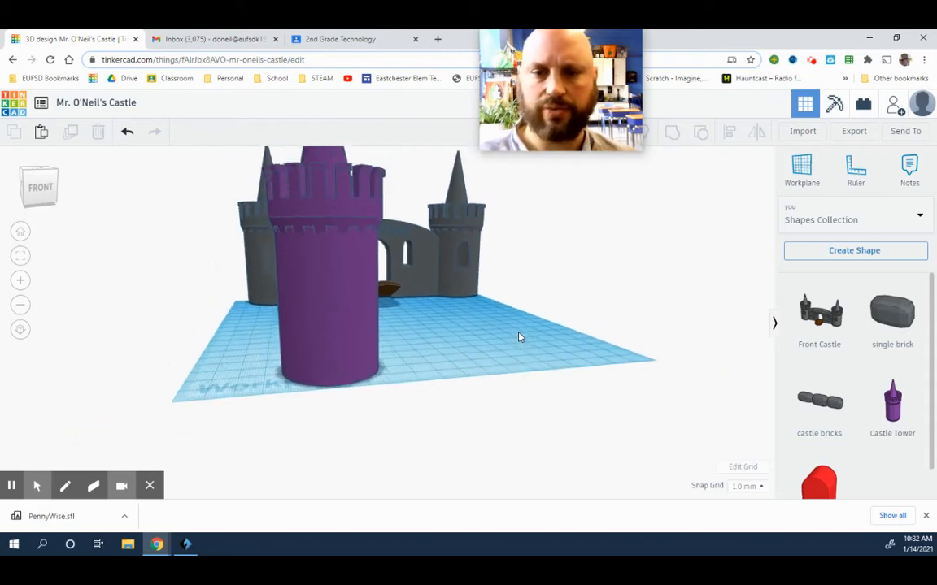
{"action": "right_click_drag", "start_coordinate": [521, 334], "coordinate": [511, 340]}
{"action": "left_click", "coordinate": [349, 293]}
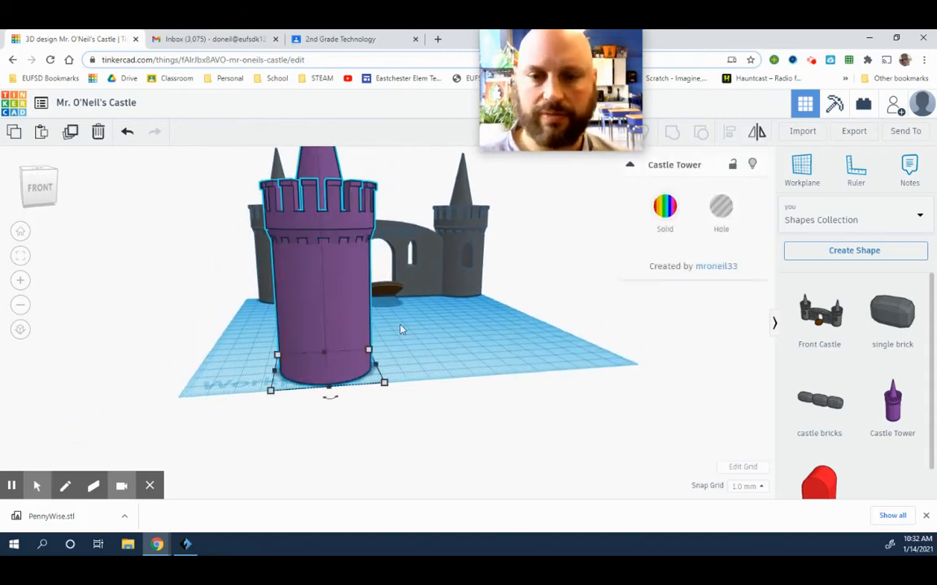
{"action": "left_click", "coordinate": [487, 338]}
{"action": "scroll", "coordinate": [820, 463], "scroll_direction": "down", "scroll_amount": 1}
{"action": "scroll", "coordinate": [817, 317], "scroll_direction": "up", "scroll_amount": 1}
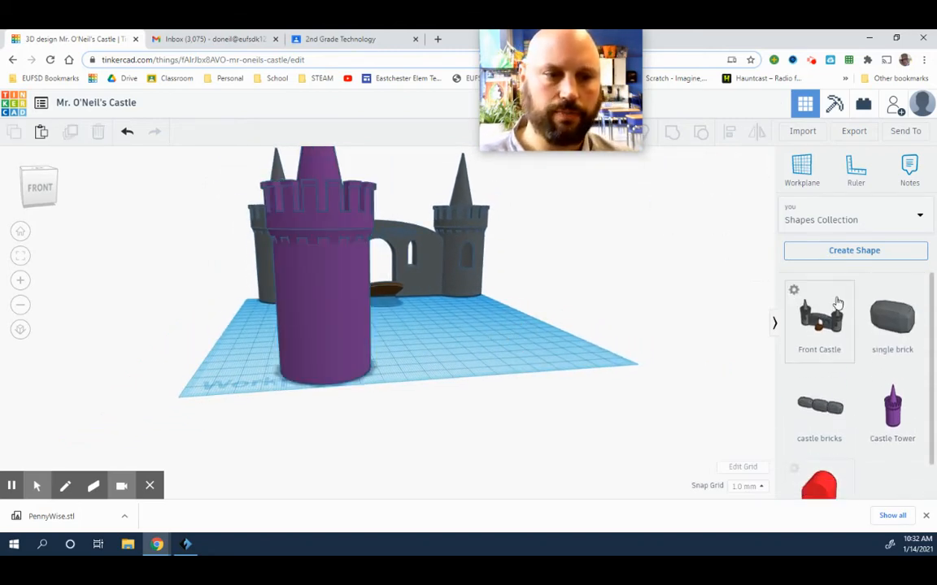
Step: Place a solid red Box from the Basic Shapes on the workplane beside the purple tower
{"action": "left_click", "coordinate": [829, 232]}
{"action": "left_click", "coordinate": [823, 262]}
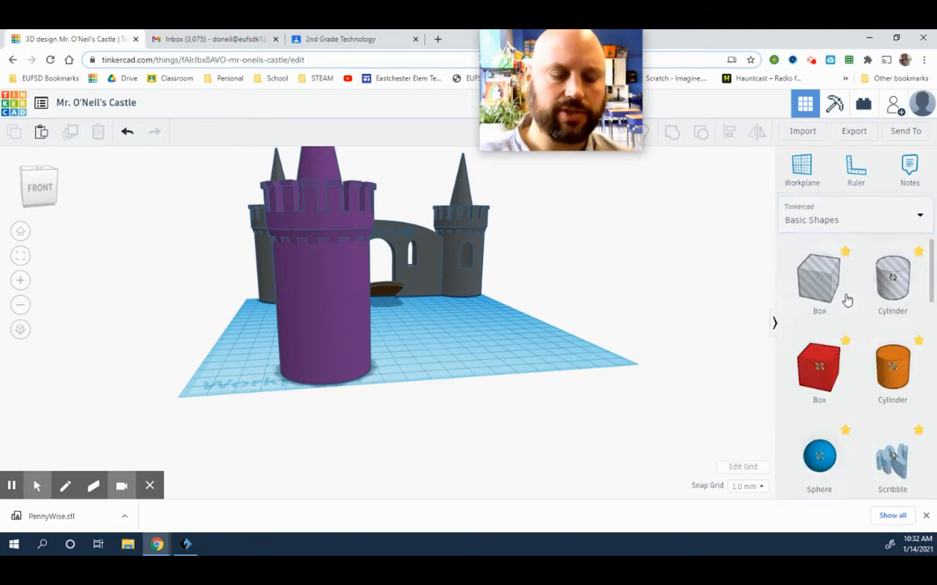
{"action": "left_click_drag", "start_coordinate": [829, 361], "coordinate": [449, 340]}
Step: Place a Round Roof beside the red box and move it 18 mm forward and 10 mm sideways against the box
{"action": "scroll", "coordinate": [858, 403], "scroll_direction": "down", "scroll_amount": 2}
{"action": "scroll", "coordinate": [859, 400], "scroll_direction": "down", "scroll_amount": 3}
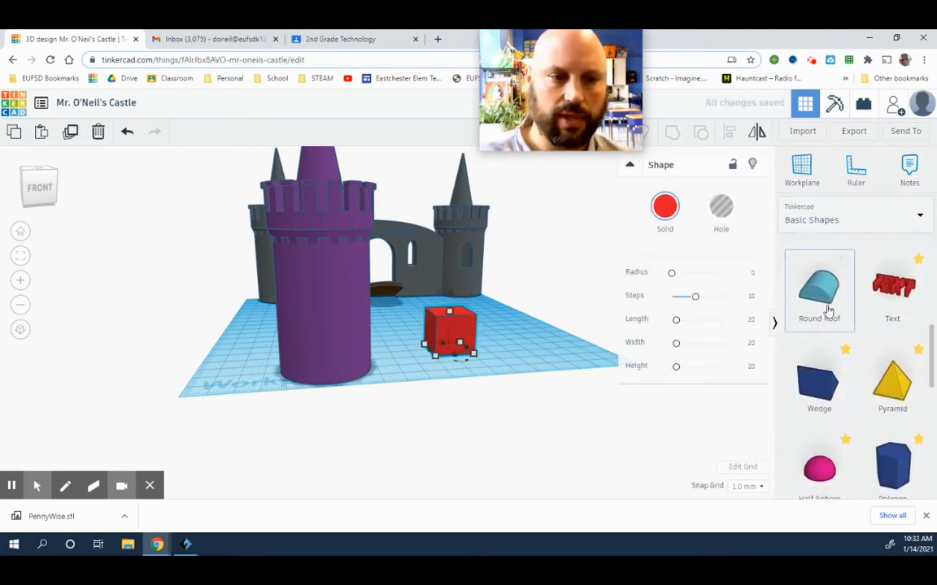
{"action": "left_click_drag", "start_coordinate": [826, 305], "coordinate": [497, 333]}
{"action": "scroll", "coordinate": [556, 366], "scroll_direction": "up", "scroll_amount": 5}
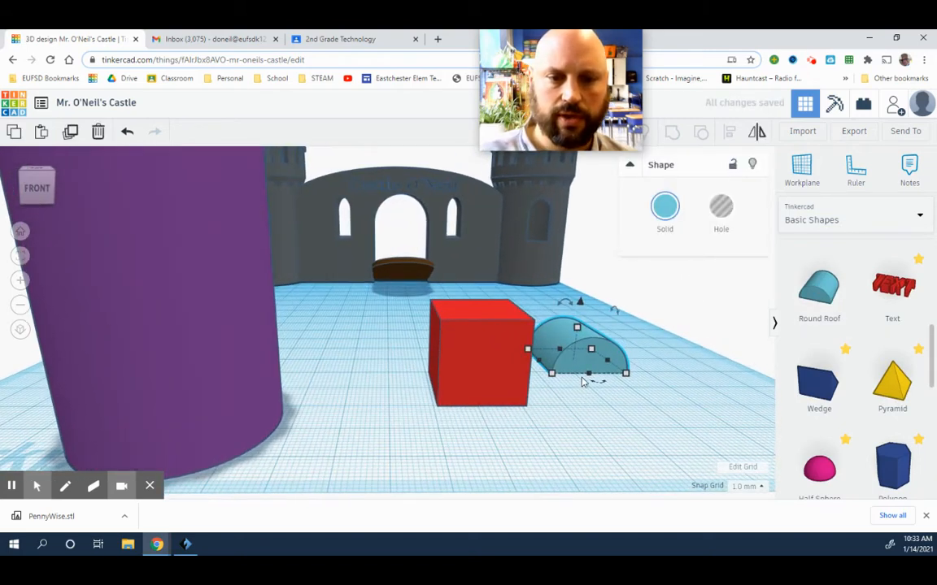
{"action": "left_click_drag", "start_coordinate": [587, 368], "coordinate": [596, 455]}
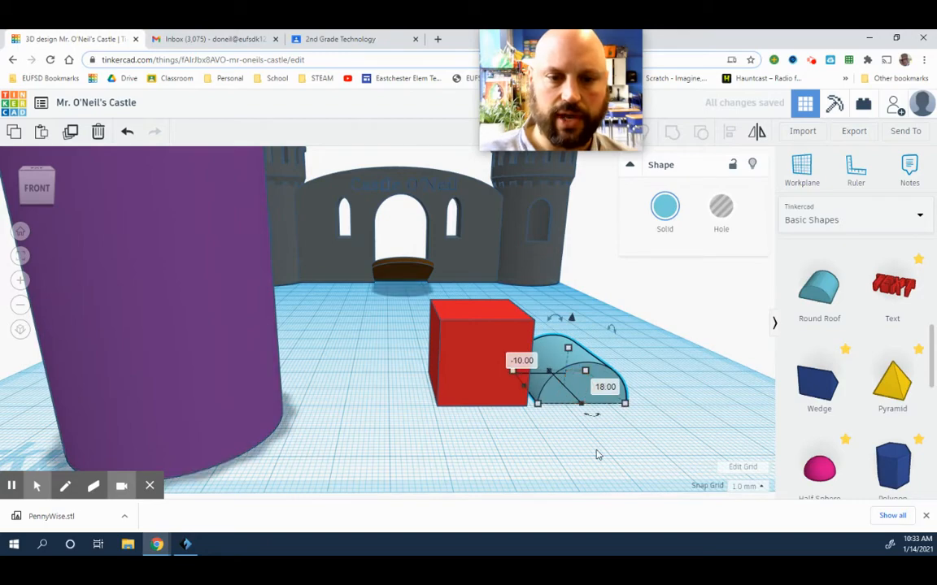
{"action": "left_click", "coordinate": [596, 456]}
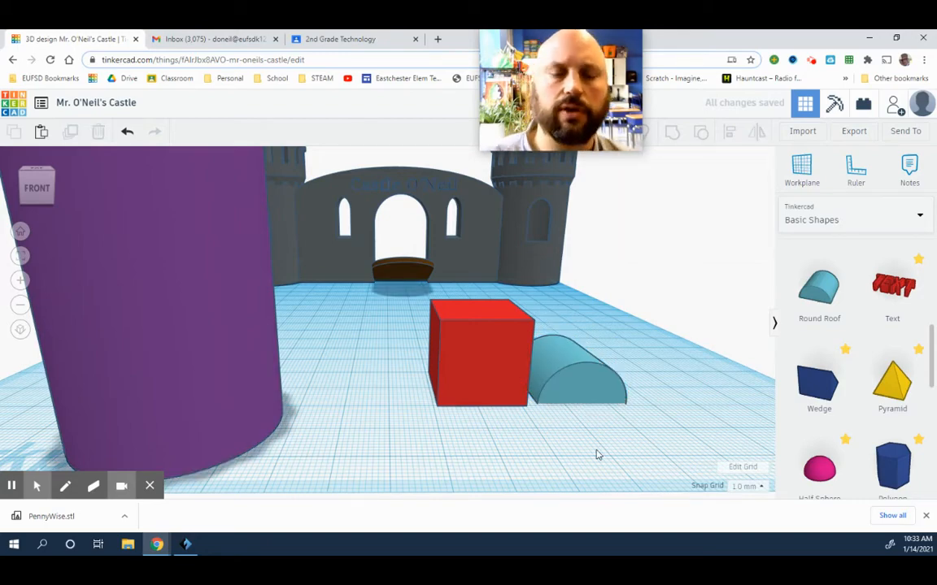
{"action": "right_click_drag", "start_coordinate": [596, 456], "coordinate": [547, 375]}
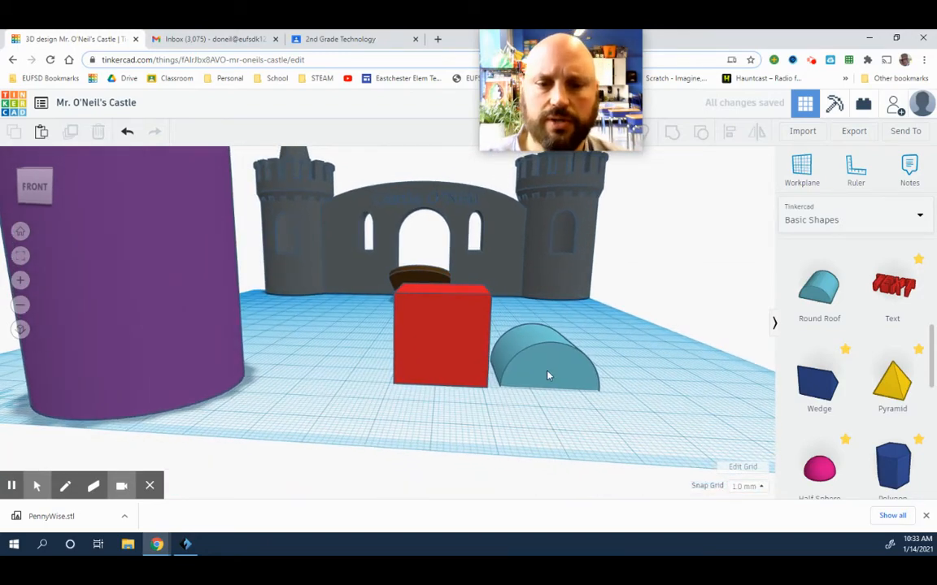
{"action": "left_click", "coordinate": [547, 376]}
{"action": "left_click_drag", "start_coordinate": [543, 309], "coordinate": [540, 226]}
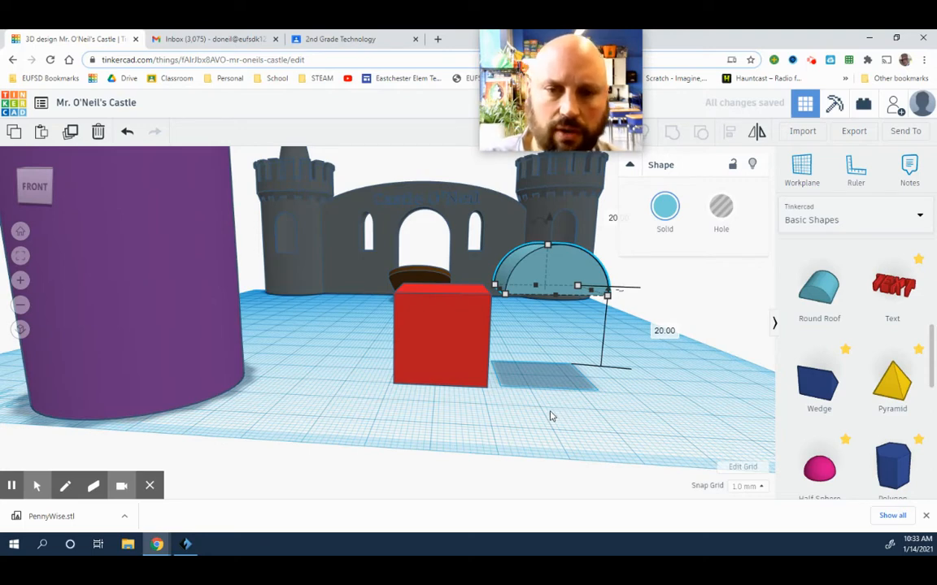
{"action": "left_click", "coordinate": [556, 417]}
{"action": "left_click", "coordinate": [548, 257]}
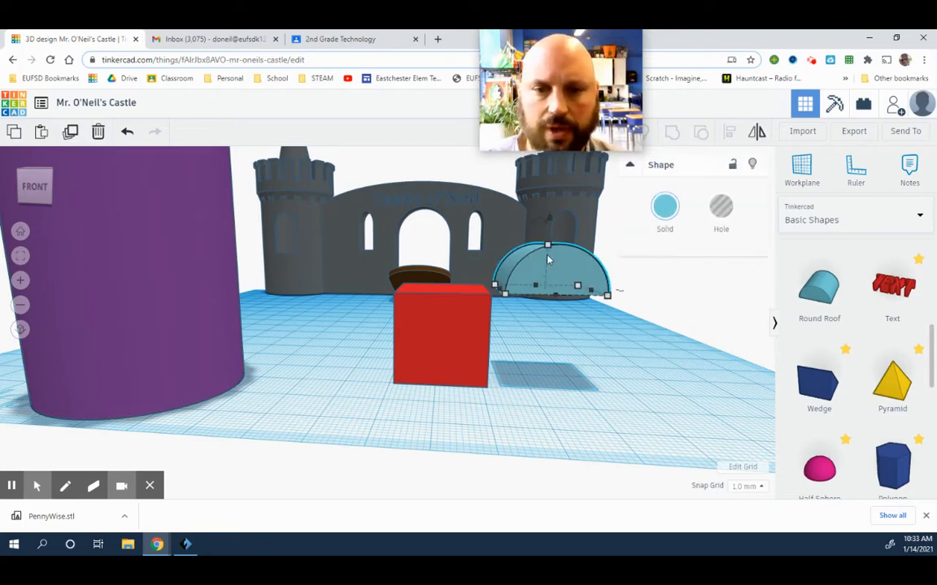
{"action": "left_click_drag", "start_coordinate": [551, 234], "coordinate": [543, 309]}
Step: Check the red box's height, and raise the round roof 20 mm above the workplane
{"action": "left_click", "coordinate": [453, 323]}
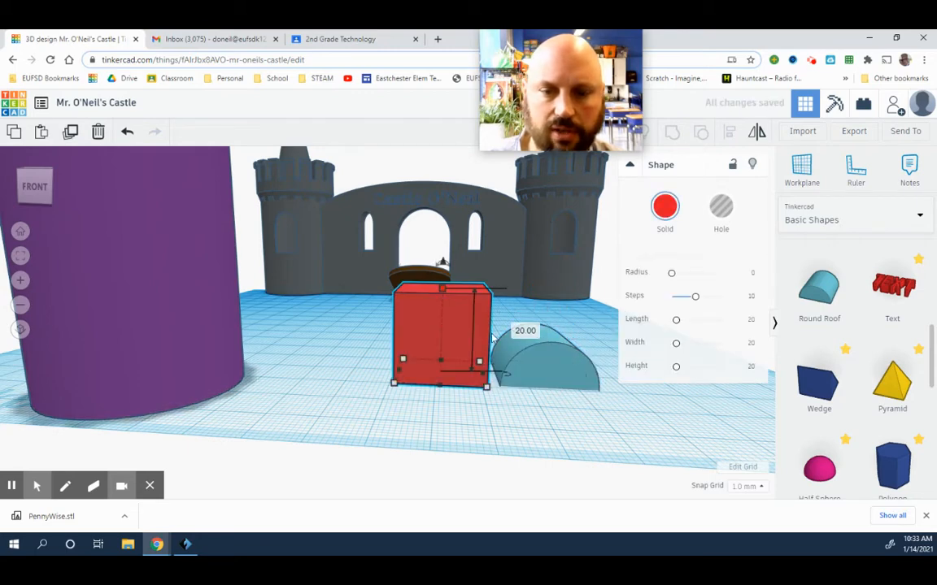
{"action": "left_click", "coordinate": [538, 357]}
{"action": "left_click_drag", "start_coordinate": [544, 313], "coordinate": [558, 218]}
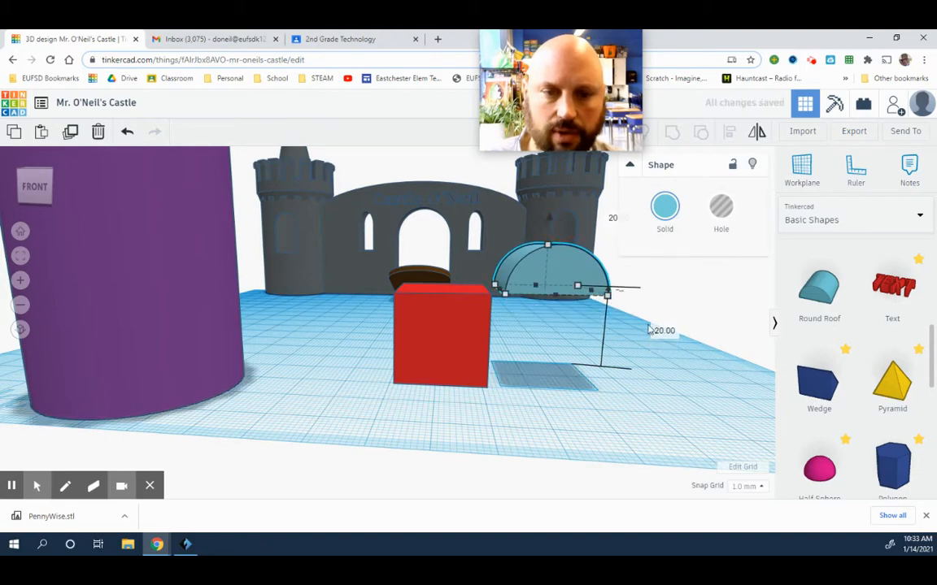
{"action": "left_click", "coordinate": [573, 389]}
Step: Select the box and the round roof together and align them so the roof sits centred on top of the box
{"action": "right_click_drag", "start_coordinate": [574, 389], "coordinate": [445, 398]}
{"action": "left_click_drag", "start_coordinate": [534, 370], "coordinate": [596, 364]}
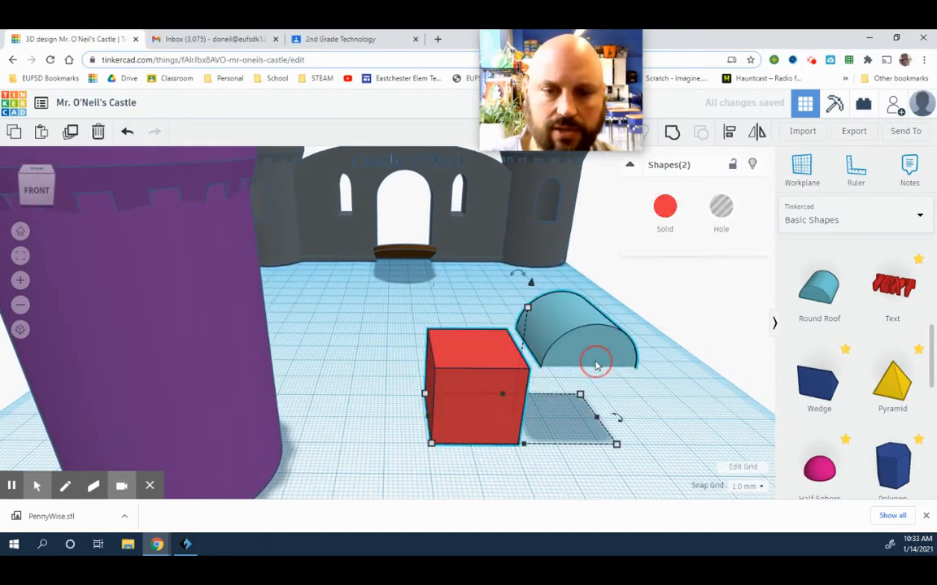
{"action": "left_click", "coordinate": [729, 133]}
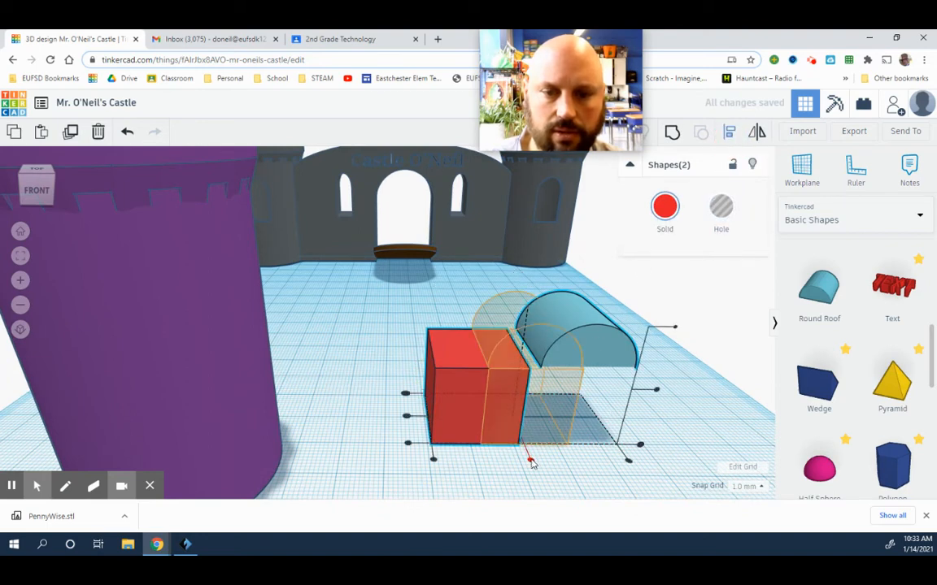
{"action": "left_click", "coordinate": [486, 454]}
{"action": "left_click", "coordinate": [453, 418]}
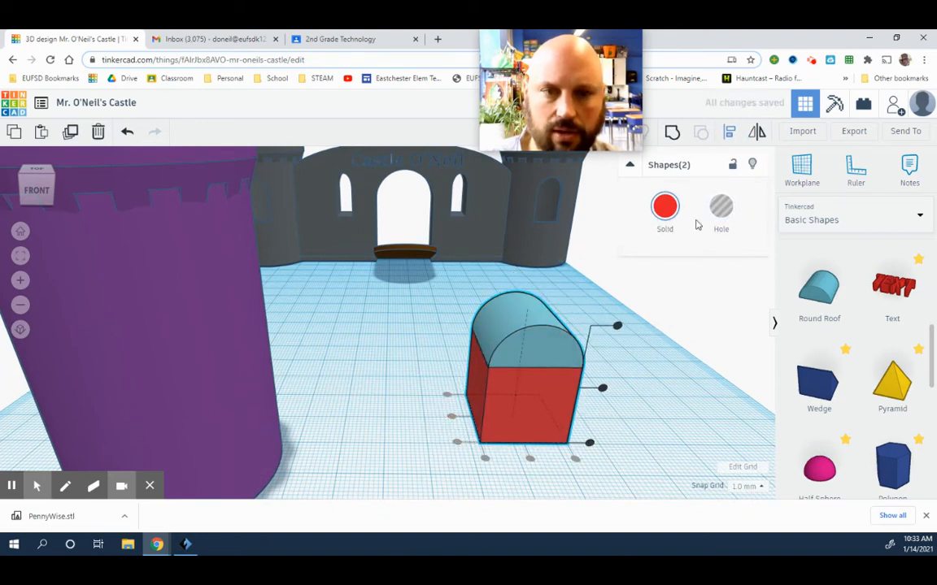
Step: Group the box and the round roof into one solid arched shape
{"action": "left_click", "coordinate": [673, 135]}
{"action": "right_click_drag", "start_coordinate": [692, 364], "coordinate": [654, 392]}
{"action": "left_click", "coordinate": [653, 392]}
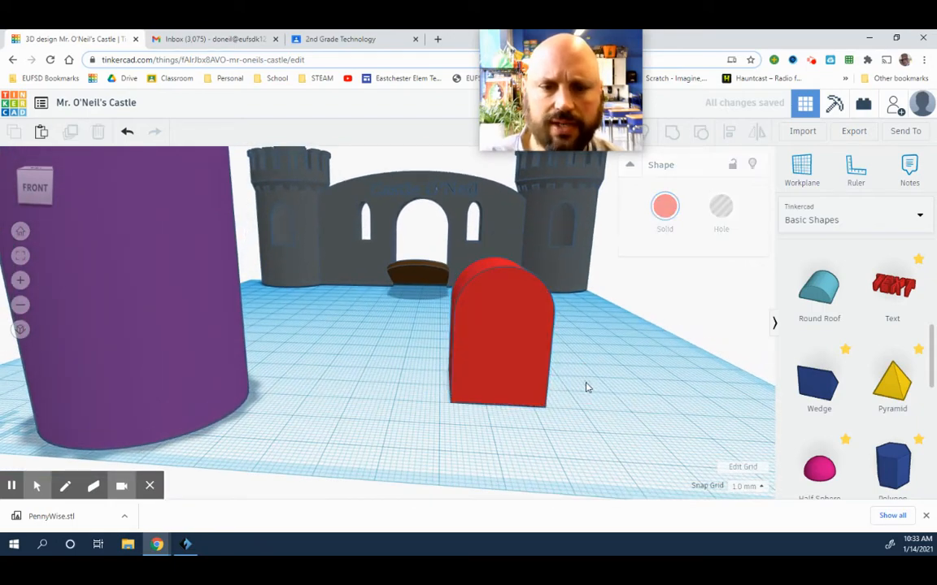
Step: Move the red arched shape forward on the workplane, beside the purple tower
{"action": "left_click", "coordinate": [493, 350]}
{"action": "left_click", "coordinate": [630, 383]}
{"action": "left_click_drag", "start_coordinate": [478, 324], "coordinate": [443, 348]}
{"action": "left_click", "coordinate": [627, 399]}
{"action": "mouse_move", "coordinate": [627, 399]}
{"action": "right_mouse_down"}
{"action": "mouse_move", "coordinate": [632, 387]}
{"action": "mouse_move", "coordinate": [641, 394]}
{"action": "right_mouse_up"}
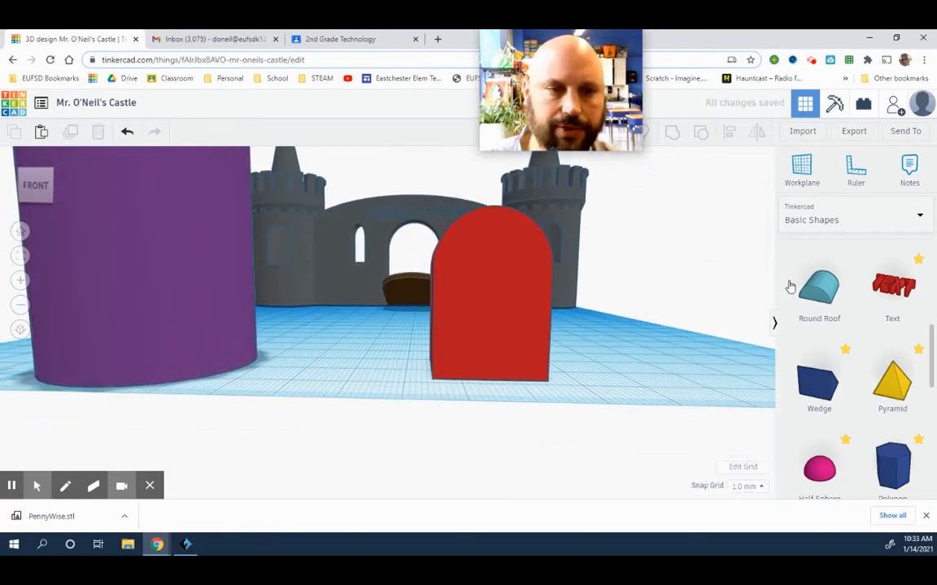
Step: Save the red arched shape to the Shapes Collection as a custom shape named "Castle Window"
{"action": "left_click", "coordinate": [833, 230]}
{"action": "scroll", "coordinate": [853, 339], "scroll_direction": "down", "scroll_amount": 3}
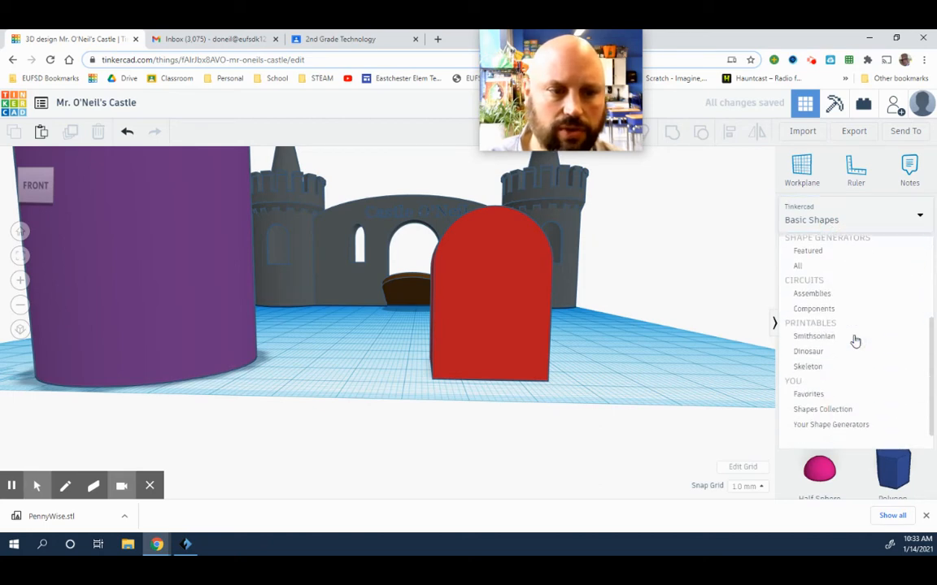
{"action": "left_click", "coordinate": [837, 409]}
{"action": "left_click", "coordinate": [514, 323]}
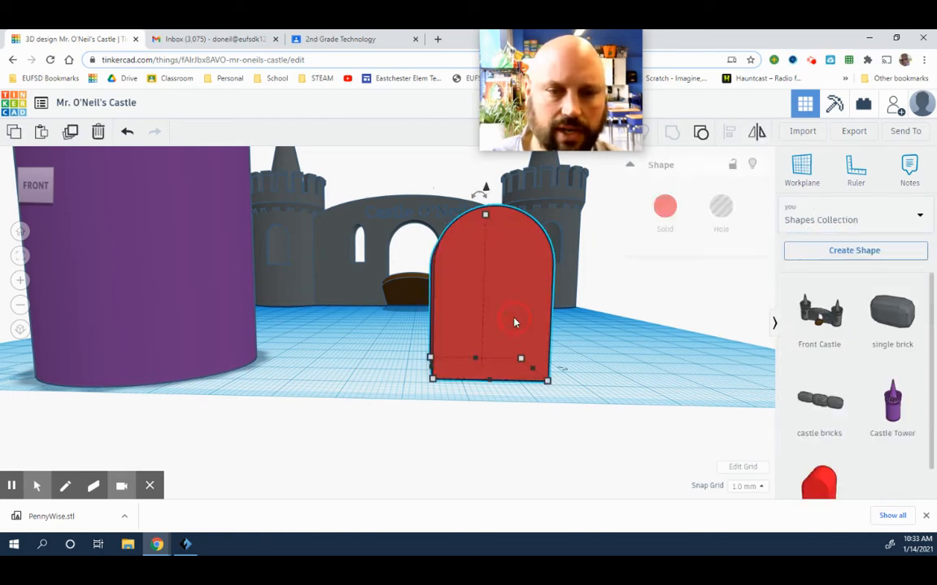
{"action": "left_click", "coordinate": [843, 253]}
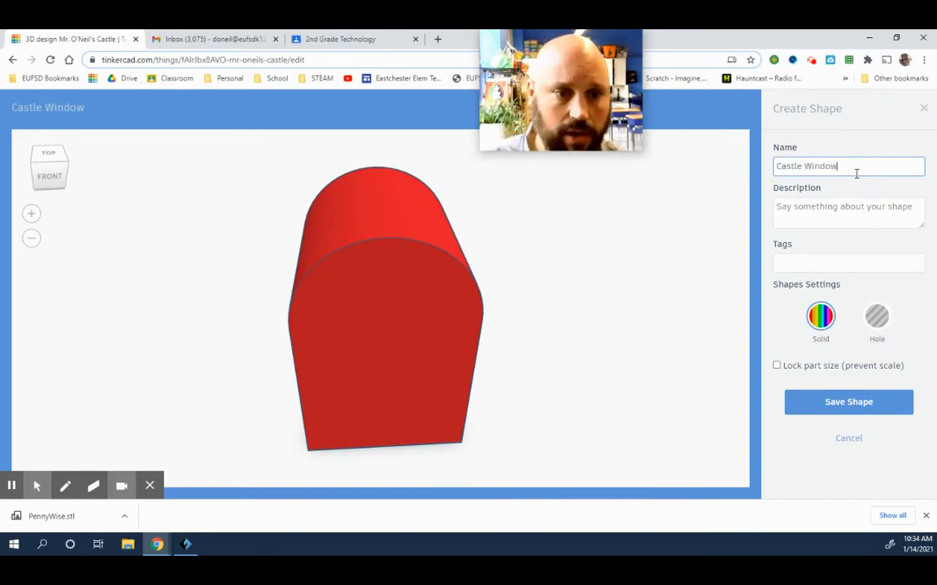
{"action": "left_click", "coordinate": [838, 400]}
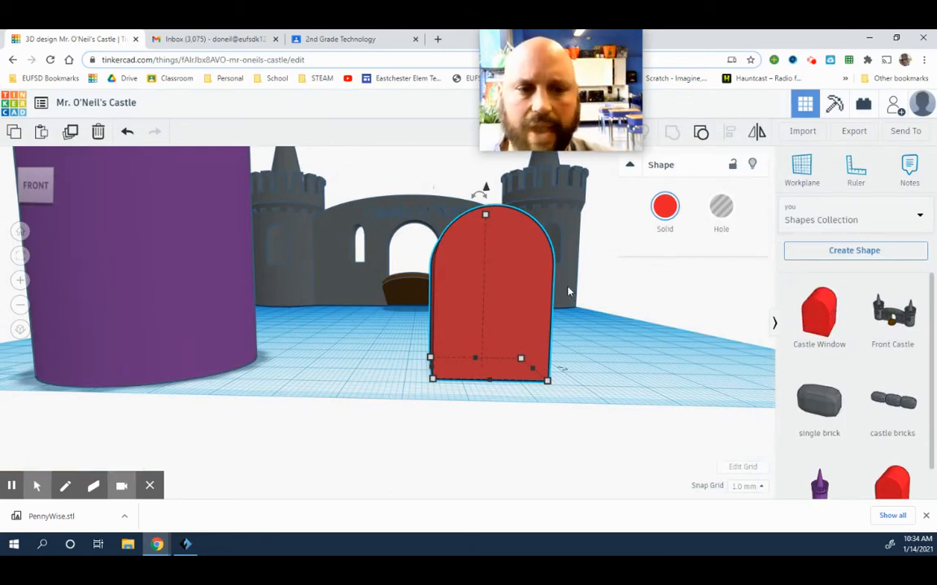
Step: Turn the red arched shape on the workplane into a hole
{"action": "left_click", "coordinate": [598, 312]}
{"action": "scroll", "coordinate": [604, 319], "scroll_direction": "up", "scroll_amount": 2}
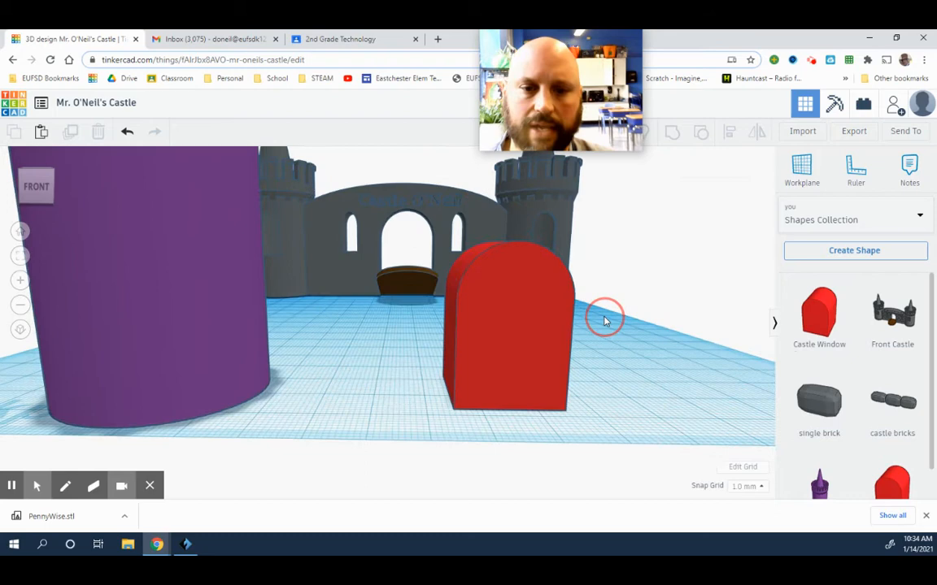
{"action": "left_click", "coordinate": [547, 330]}
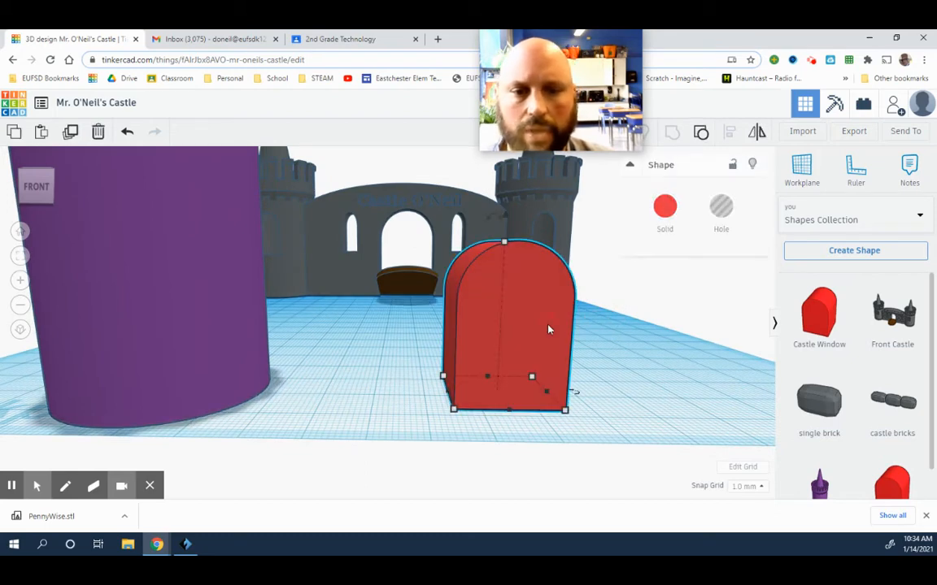
{"action": "left_click", "coordinate": [716, 211]}
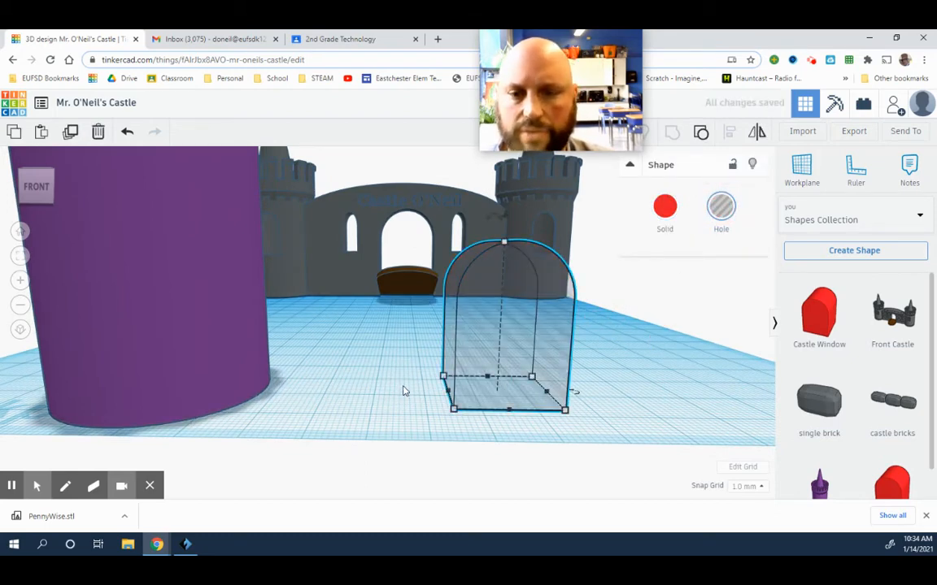
Step: Narrow the arched hole and reduce its height to 24 mm
{"action": "scroll", "coordinate": [399, 386], "scroll_direction": "down", "scroll_amount": 3}
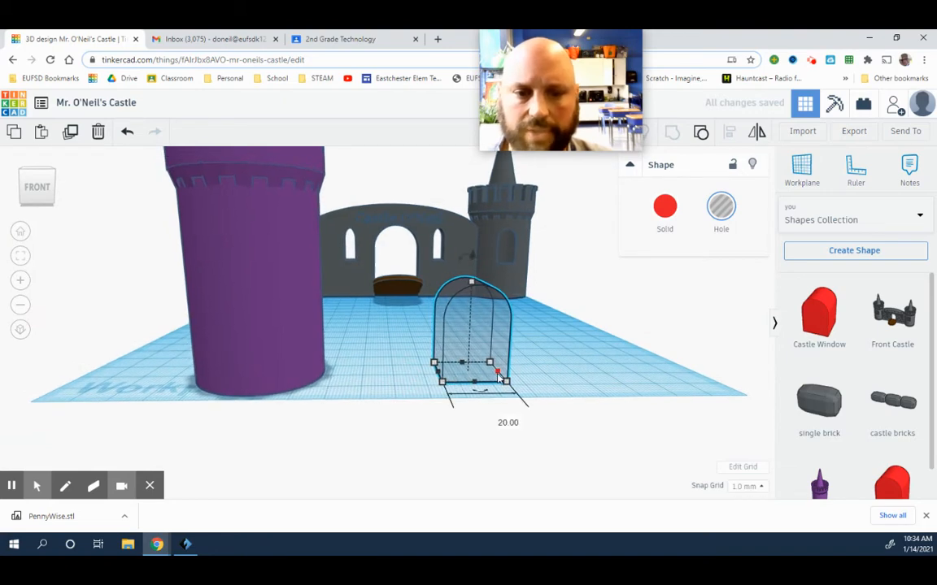
{"action": "left_click_drag", "start_coordinate": [498, 372], "coordinate": [481, 371]}
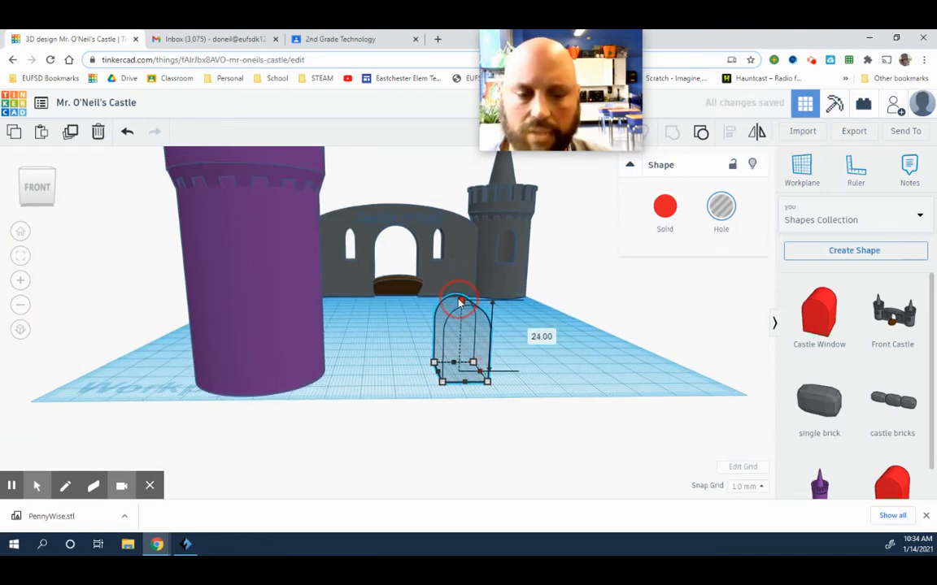
{"action": "left_click", "coordinate": [536, 378]}
Step: Move the arched hole 56 mm sideways and 28 mm forward so it cuts into the front of the purple tower's base
{"action": "scroll", "coordinate": [538, 380], "scroll_direction": "up", "scroll_amount": 2}
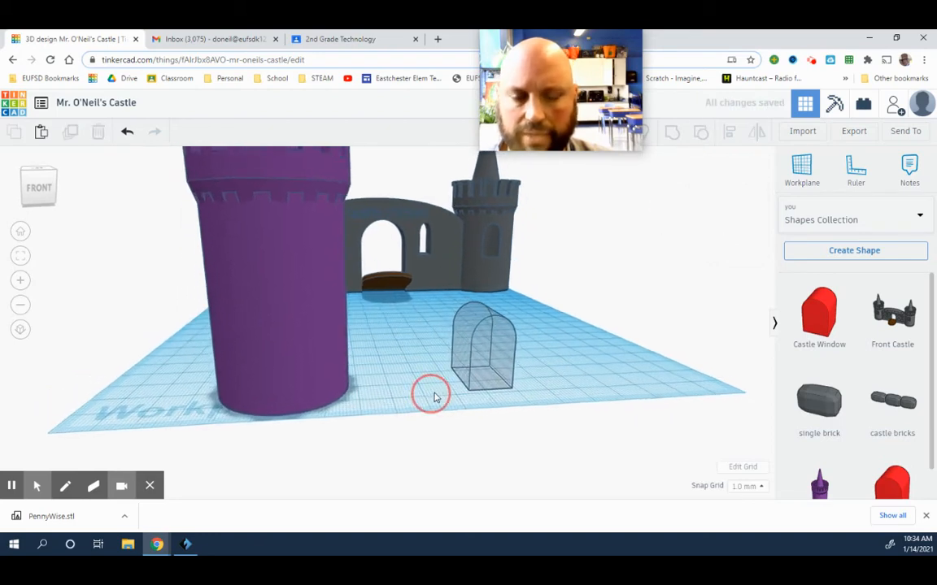
{"action": "right_click_drag", "start_coordinate": [433, 397], "coordinate": [500, 381]}
{"action": "left_click_drag", "start_coordinate": [525, 346], "coordinate": [366, 394]}
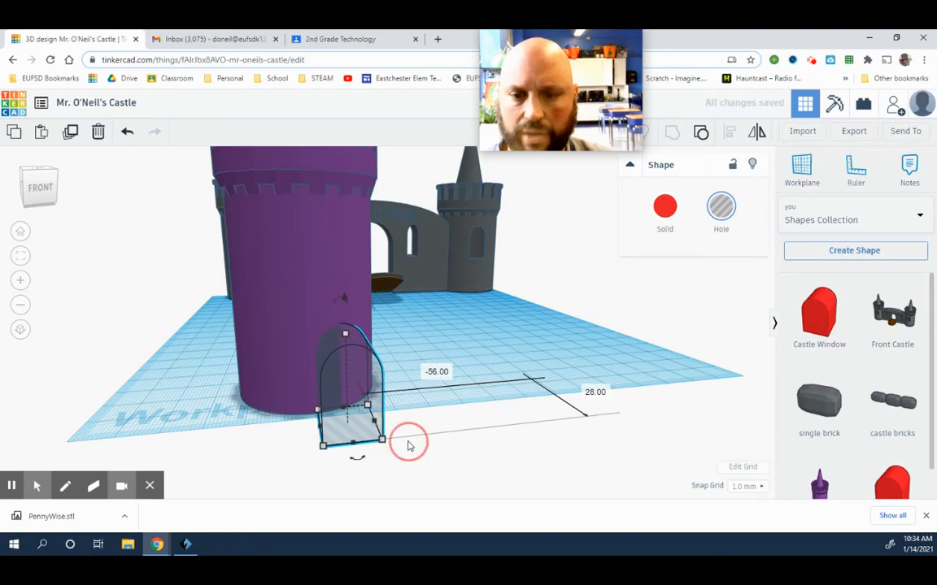
Step: Select the arched hole and the purple tower together and align the hole to the centre of the tower's width
{"action": "left_click_drag", "start_coordinate": [433, 454], "coordinate": [340, 392]}
{"action": "left_click_drag", "start_coordinate": [262, 353], "coordinate": [262, 353]}
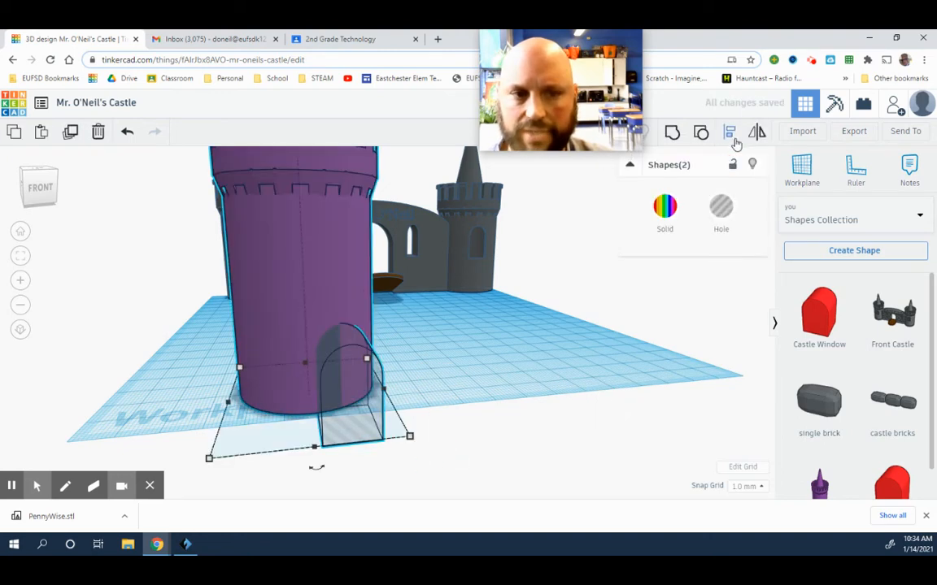
{"action": "left_click", "coordinate": [732, 136]}
{"action": "left_click", "coordinate": [316, 468]}
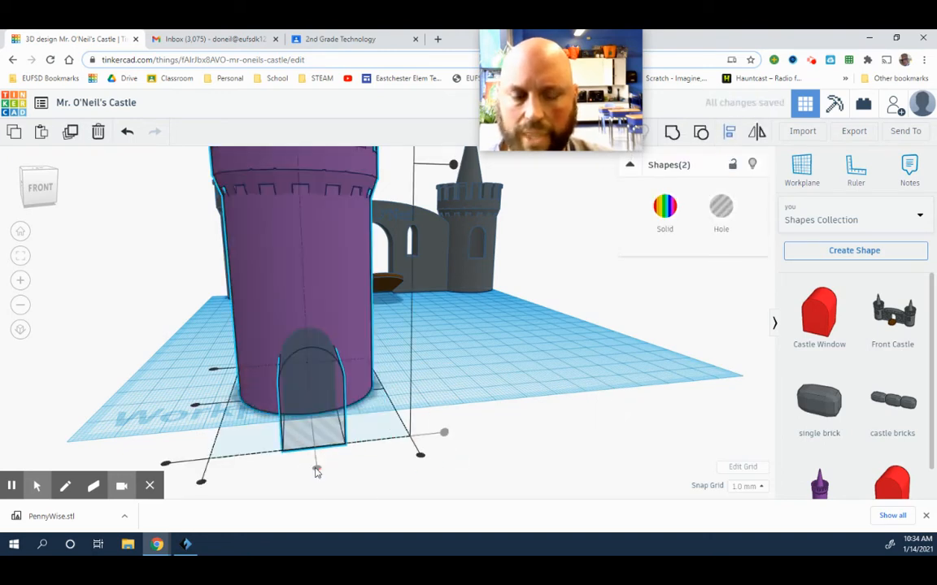
{"action": "left_click", "coordinate": [342, 467]}
Step: Raise the arched hole 18 mm above the workplane on the front of the purple tower
{"action": "right_click_drag", "start_coordinate": [350, 474], "coordinate": [345, 442]}
{"action": "left_click", "coordinate": [308, 307]}
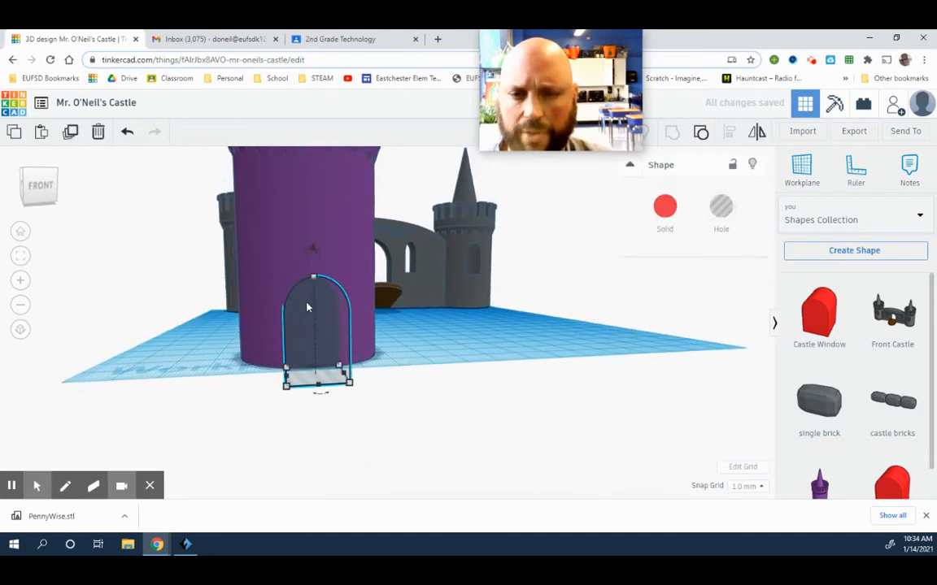
{"action": "left_click_drag", "start_coordinate": [314, 252], "coordinate": [323, 174]}
{"action": "scroll", "coordinate": [339, 226], "scroll_direction": "down", "scroll_amount": 4}
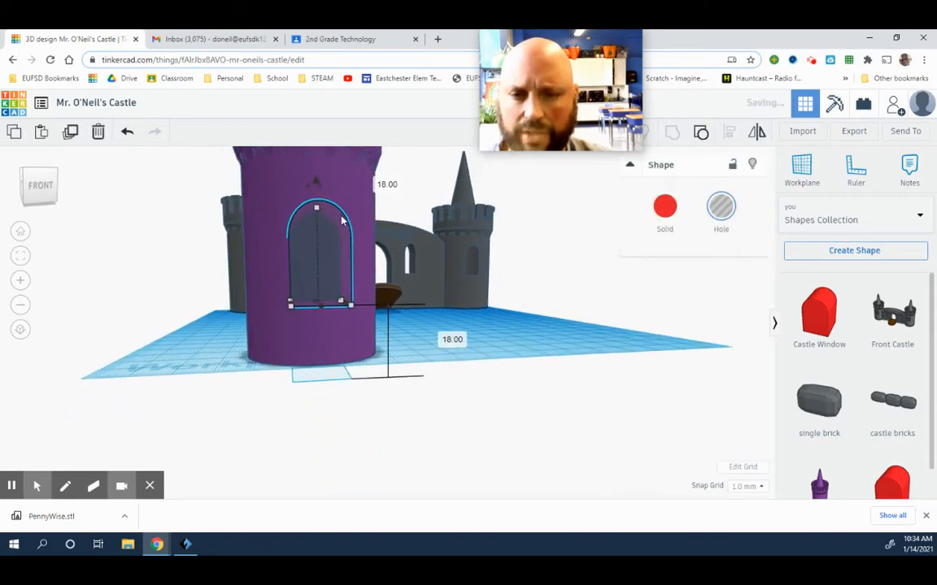
Step: Raise the arched hole 6 mm further up the front of the purple tower, to 24 mm above the workplane
{"action": "left_click_drag", "start_coordinate": [340, 224], "coordinate": [343, 208]}
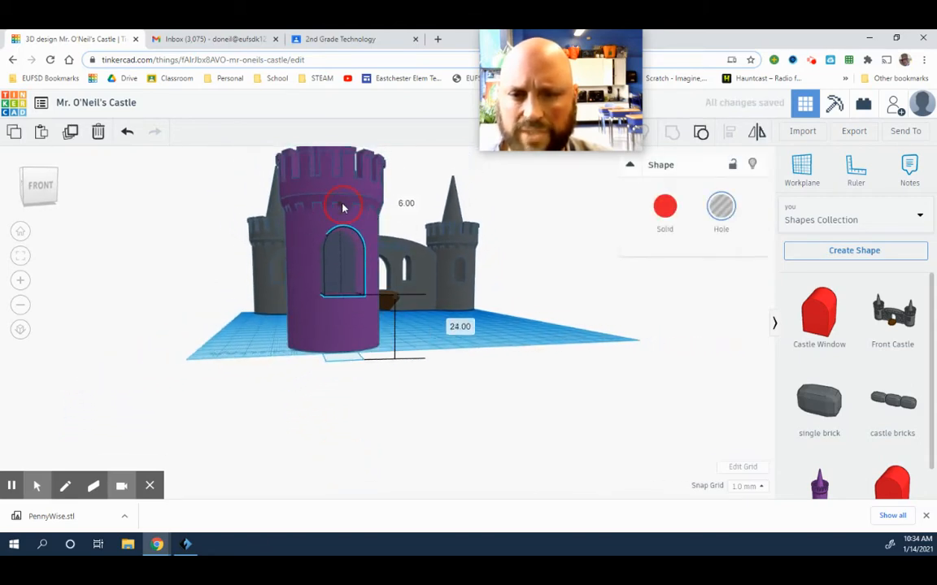
{"action": "left_click", "coordinate": [380, 381]}
{"action": "right_click_drag", "start_coordinate": [380, 380], "coordinate": [383, 398]}
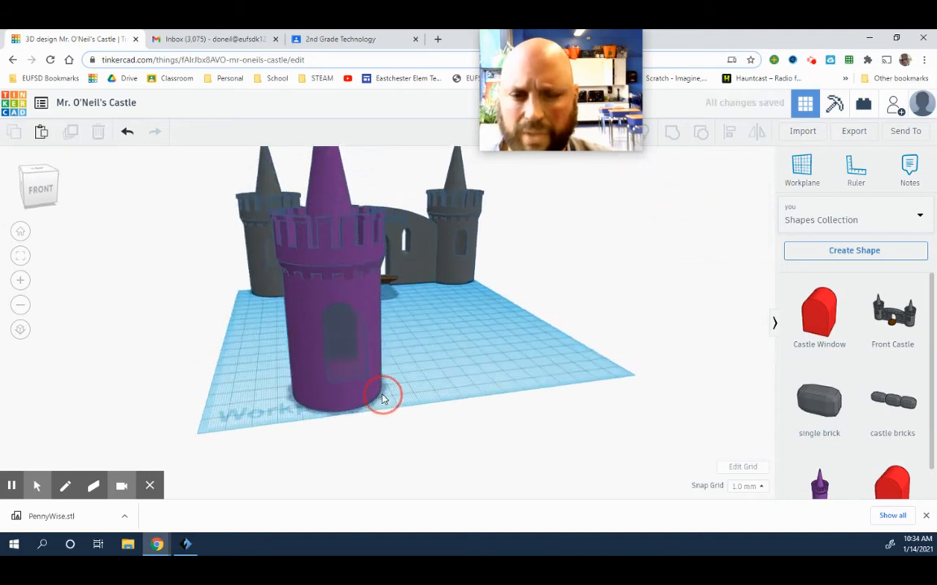
{"action": "left_click", "coordinate": [336, 353]}
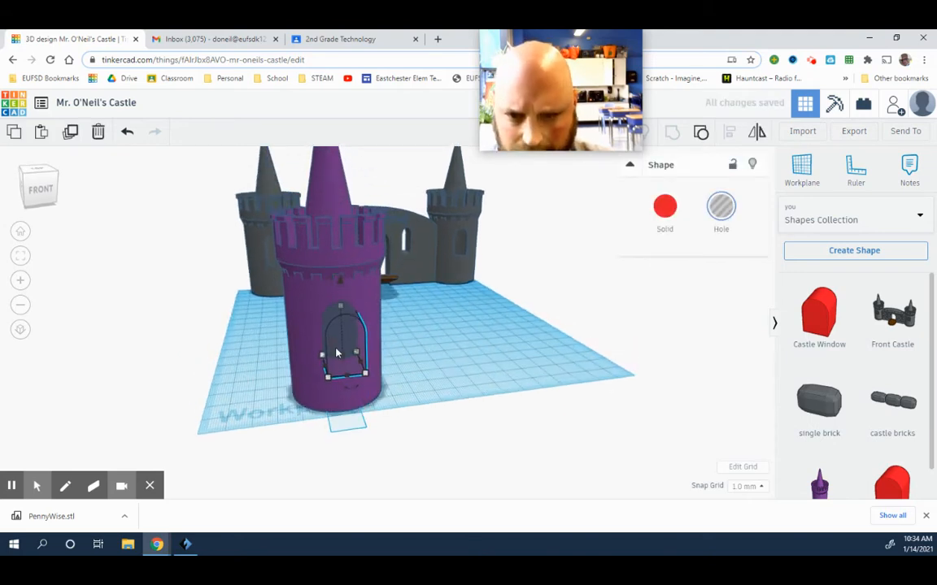
{"action": "left_click", "coordinate": [384, 368]}
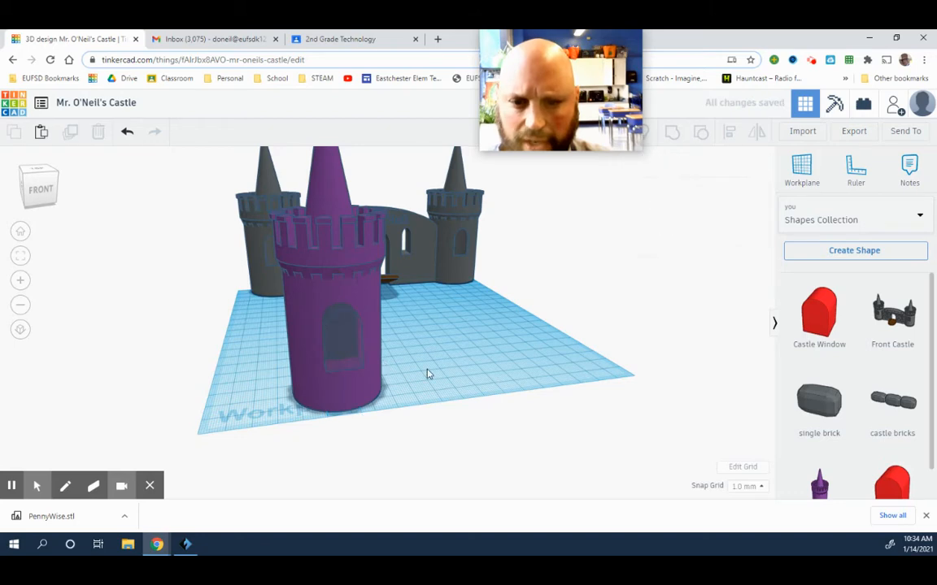
Step: Select the arched hole and the purple tower together and group them to cut the window
{"action": "right_click_drag", "start_coordinate": [427, 376], "coordinate": [397, 411]}
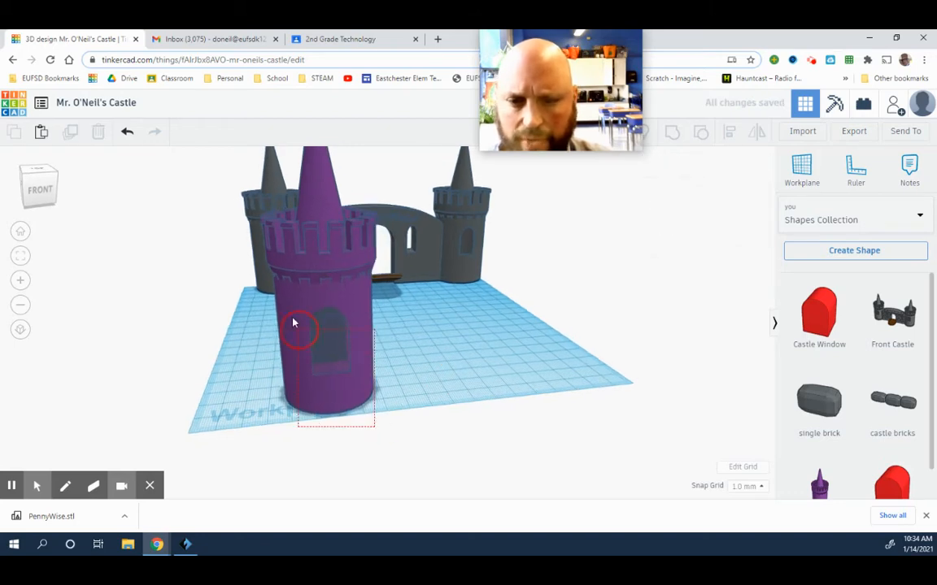
{"action": "left_click_drag", "start_coordinate": [374, 427], "coordinate": [286, 313]}
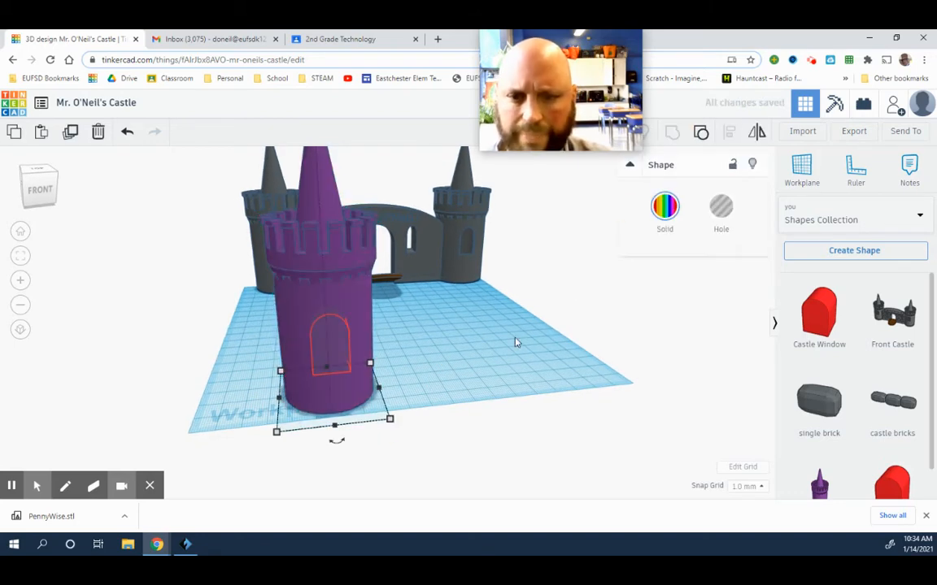
{"action": "left_click", "coordinate": [470, 360]}
Step: Move the grouped purple tower to the front-left corner of the workplane
{"action": "scroll", "coordinate": [453, 377], "scroll_direction": "up", "scroll_amount": 3}
{"action": "scroll", "coordinate": [453, 377], "scroll_direction": "up", "scroll_amount": 3}
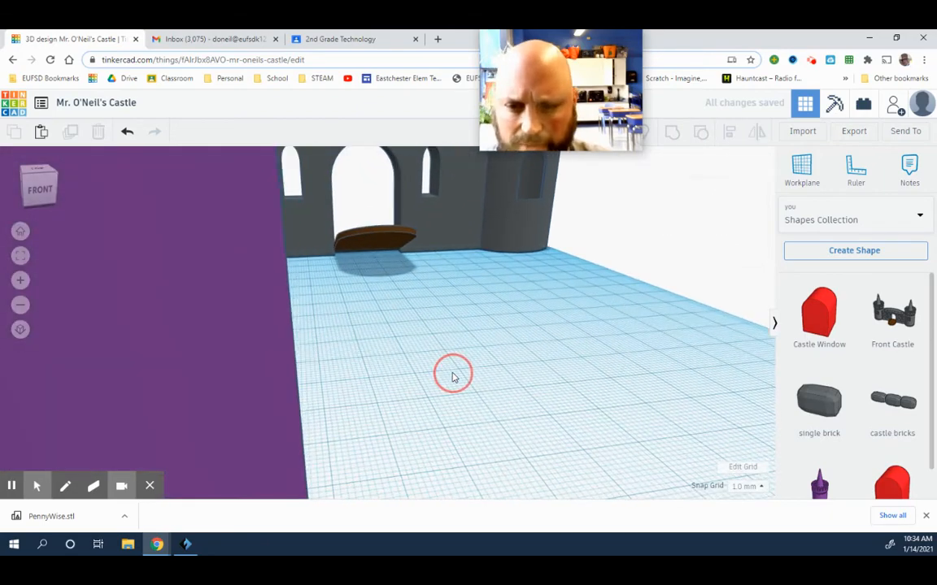
{"action": "right_click_drag", "start_coordinate": [452, 377], "coordinate": [460, 382]}
{"action": "scroll", "coordinate": [458, 378], "scroll_direction": "down", "scroll_amount": 3}
{"action": "scroll", "coordinate": [463, 376], "scroll_direction": "down", "scroll_amount": 5}
{"action": "left_click_drag", "start_coordinate": [356, 387], "coordinate": [253, 417]}
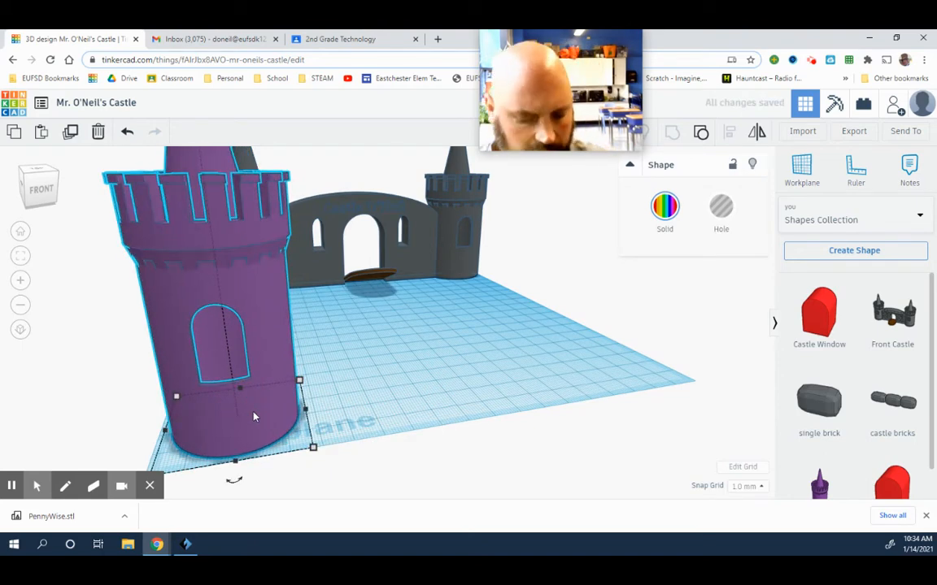
Step: Duplicate the purple tower and move the copy straight across to the front-right corner of the workplane
{"action": "key", "text": "ctrl+d"}
{"action": "key", "text": "Right"}
{"action": "key", "text": "Right"}
{"action": "key", "text": "Right"}
{"action": "key", "text": "Right"}
{"action": "key", "text": "Right"}
{"action": "key", "text": "Right"}
{"action": "key", "text": "Right"}
{"action": "key", "text": "Right"}
{"action": "key", "text": "Right"}
{"action": "key", "text": "Right"}
{"action": "key", "text": "Right"}
{"action": "key", "text": "Right"}
{"action": "key", "text": "Right"}
{"action": "key", "text": "Right"}
{"action": "key", "text": "Right"}
{"action": "key", "text": "Right"}
{"action": "key", "text": "Right"}
{"action": "key", "text": "Right"}
{"action": "key", "text": "Right"}
{"action": "key", "text": "Right"}
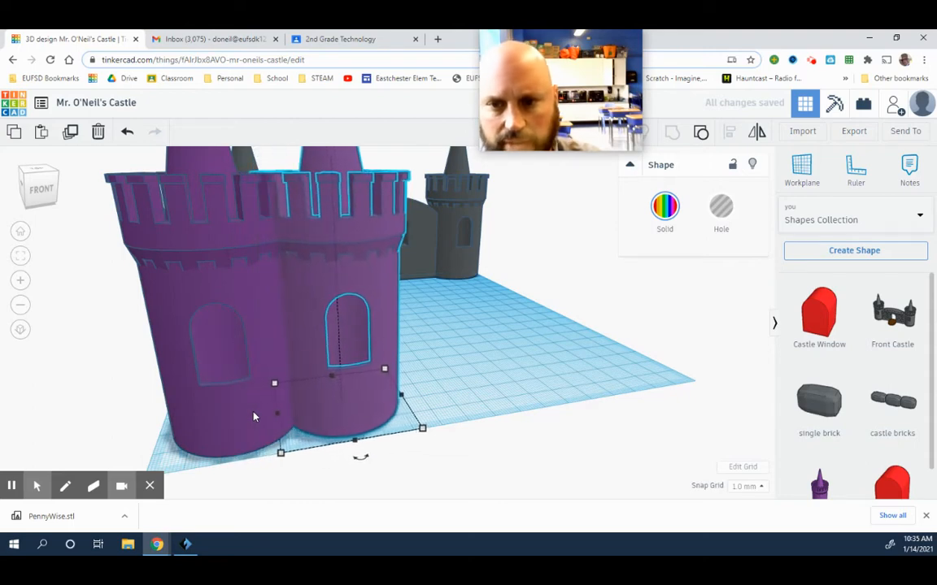
{"action": "key", "text": "Right"}
{"action": "key", "text": "Right"}
{"action": "key", "text": "Right"}
{"action": "key", "text": "Right"}
{"action": "key", "text": "Right"}
{"action": "key", "text": "Right"}
{"action": "key", "text": "Right"}
{"action": "key", "text": "Right"}
{"action": "key", "text": "Right"}
{"action": "key", "text": "Right"}
{"action": "key", "text": "Right"}
{"action": "key", "text": "Right"}
{"action": "key", "text": "Right"}
{"action": "key", "text": "Right"}
{"action": "key", "text": "Right"}
{"action": "key", "text": "Right"}
{"action": "key", "text": "Right"}
{"action": "key", "text": "Right"}
{"action": "key", "text": "Right"}
{"action": "key", "text": "Right"}
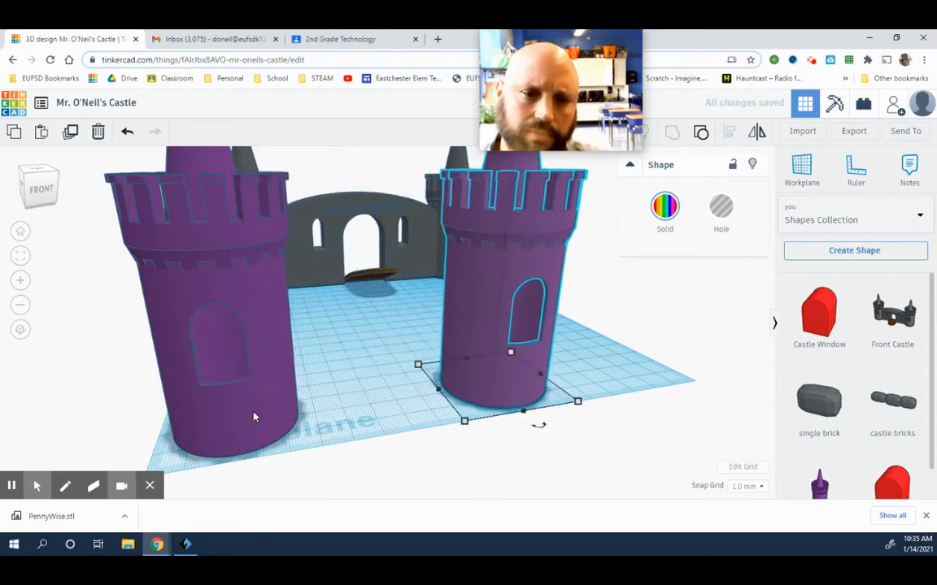
{"action": "key", "text": "Right"}
{"action": "key", "text": "Right"}
{"action": "key", "text": "Right"}
{"action": "key", "text": "Right"}
{"action": "key", "text": "Right"}
{"action": "key", "text": "Right"}
{"action": "key", "text": "Right"}
{"action": "key", "text": "Right"}
{"action": "key", "text": "Right"}
{"action": "key", "text": "Right"}
{"action": "key", "text": "Right"}
{"action": "key", "text": "Right"}
{"action": "key", "text": "Right"}
{"action": "key", "text": "Right"}
{"action": "key", "text": "Right"}
{"action": "key", "text": "Right"}
{"action": "key", "text": "Right"}
{"action": "key", "text": "Right"}
{"action": "key", "text": "Right"}
{"action": "key", "text": "Right"}
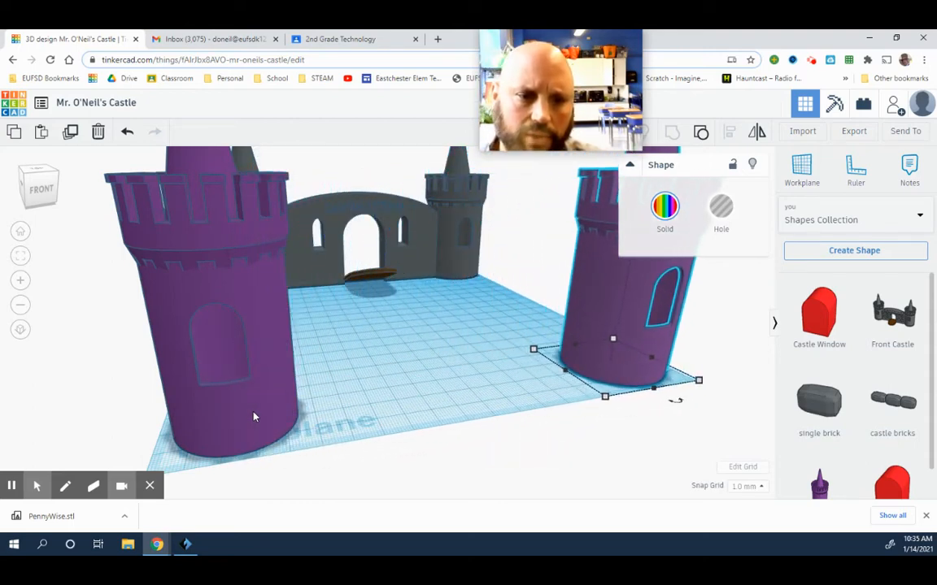
{"action": "key", "text": "Right"}
{"action": "left_click", "coordinate": [458, 452]}
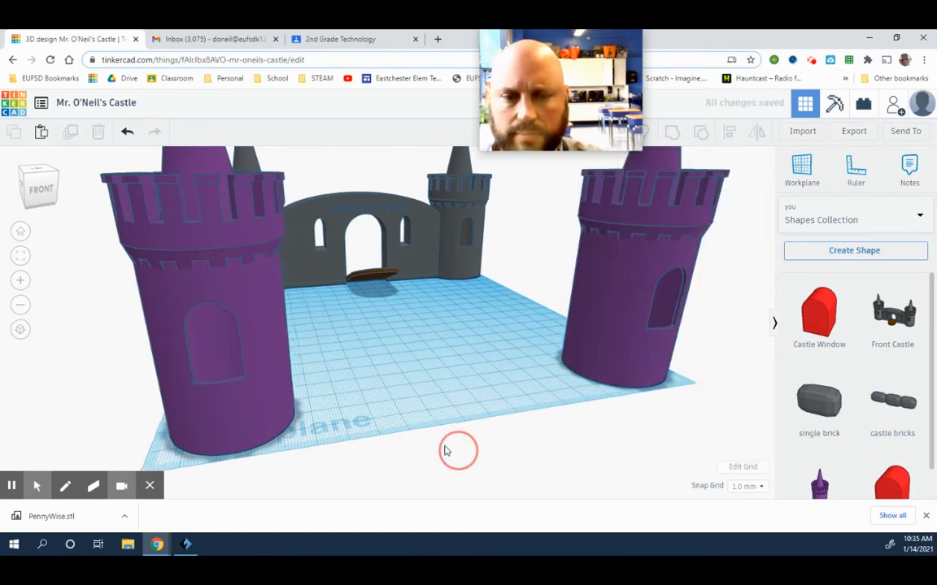
Step: Place a Castle Window shape between the two purple towers and stretch it to 123 mm wide to bridge them
{"action": "right_click_drag", "start_coordinate": [445, 446], "coordinate": [434, 446]}
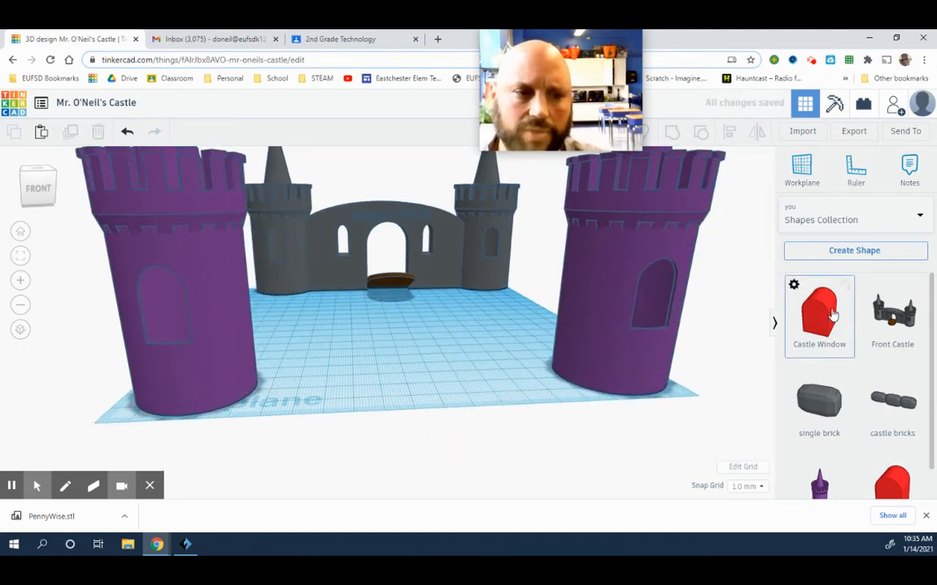
{"action": "left_click_drag", "start_coordinate": [833, 316], "coordinate": [286, 389]}
{"action": "mouse_move", "coordinate": [350, 398]}
{"action": "right_mouse_down"}
{"action": "mouse_move", "coordinate": [358, 399]}
{"action": "mouse_move", "coordinate": [340, 393]}
{"action": "right_mouse_up"}
{"action": "left_click_drag", "start_coordinate": [322, 393], "coordinate": [584, 385]}
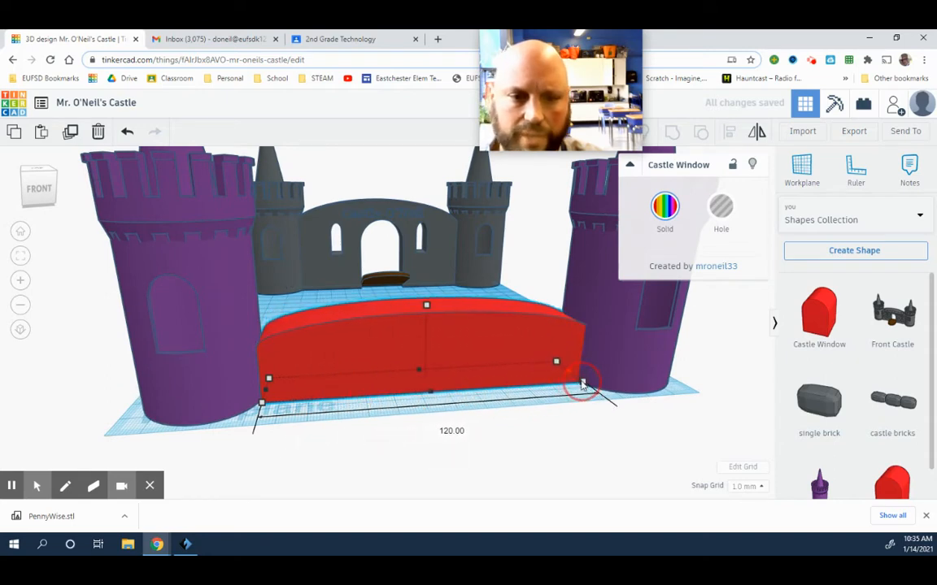
{"action": "left_click_drag", "start_coordinate": [260, 395], "coordinate": [256, 398]}
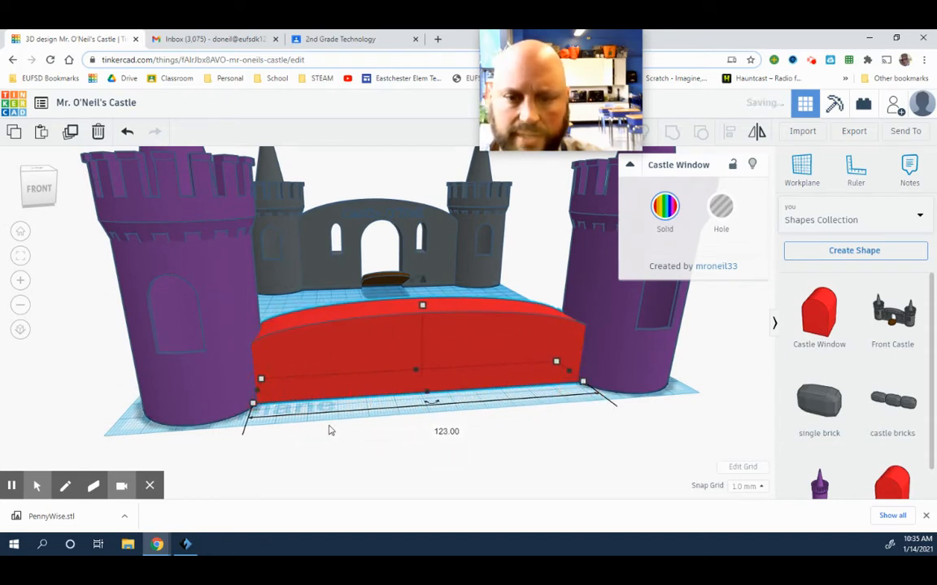
Step: Make the red arched wall taller, so its peak reaches about the height of the tower battlements
{"action": "left_click_drag", "start_coordinate": [423, 309], "coordinate": [414, 205]}
{"action": "left_click", "coordinate": [545, 451]}
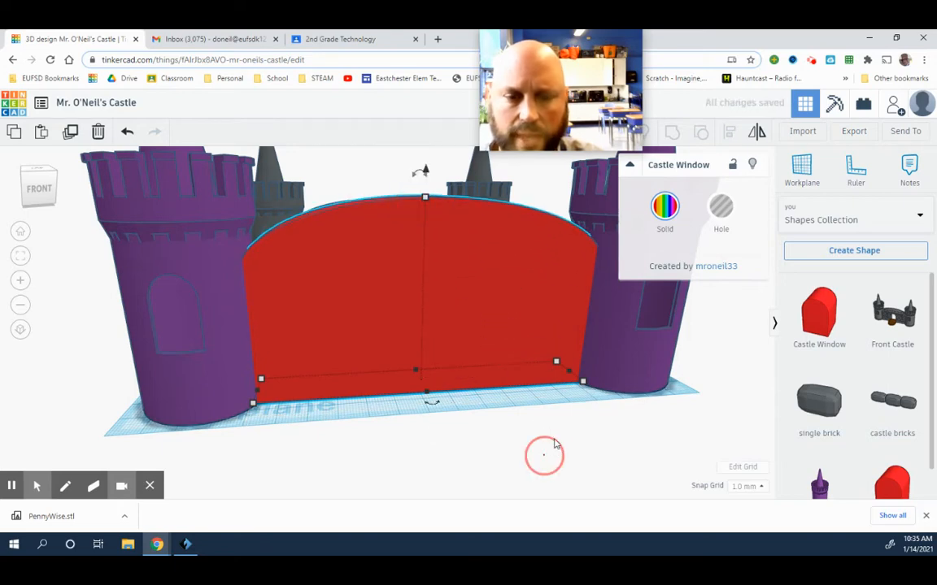
{"action": "right_click_drag", "start_coordinate": [546, 452], "coordinate": [428, 410]}
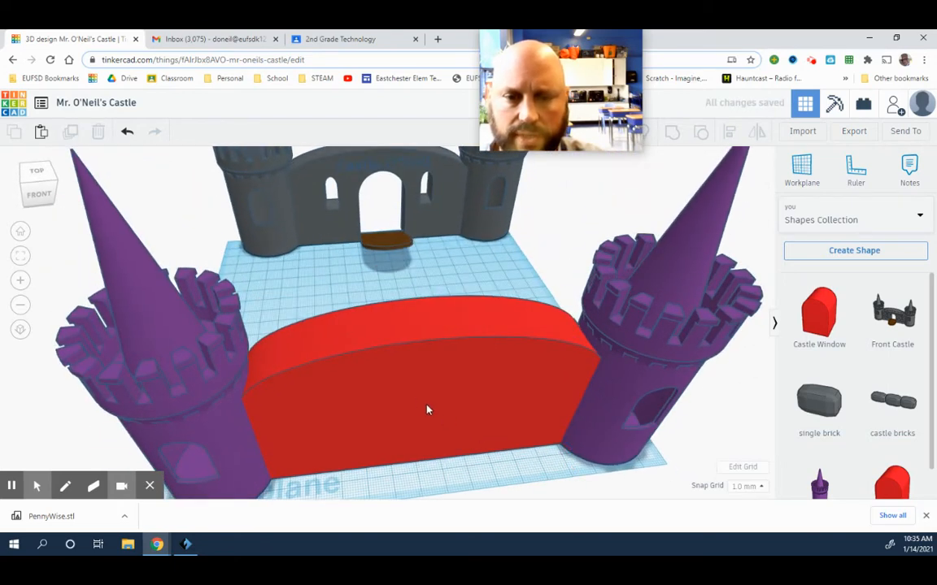
Step: Reduce the red wall's front-to-back thickness and nudge it forward between the two towers
{"action": "left_click", "coordinate": [436, 438]}
{"action": "left_click_drag", "start_coordinate": [422, 465], "coordinate": [418, 444]}
{"action": "key", "text": "Down"}
{"action": "key", "text": "Down"}
{"action": "key", "text": "Down"}
{"action": "key", "text": "Down"}
{"action": "key", "text": "Down"}
{"action": "key", "text": "Down"}
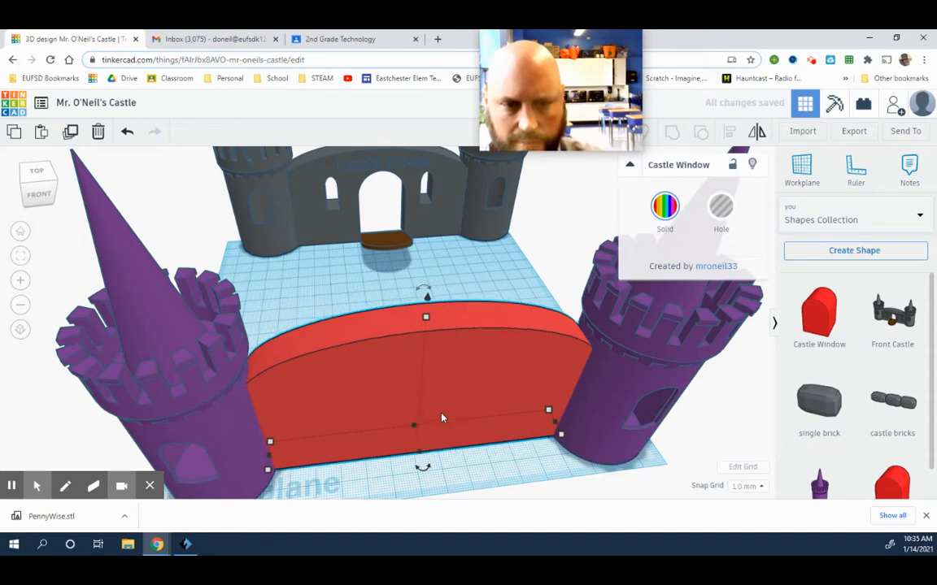
Step: Recolor both purple towers and the red wall between them to the dark gray preset
{"action": "right_click_drag", "start_coordinate": [483, 458], "coordinate": [504, 461]}
{"action": "left_click", "coordinate": [234, 360]}
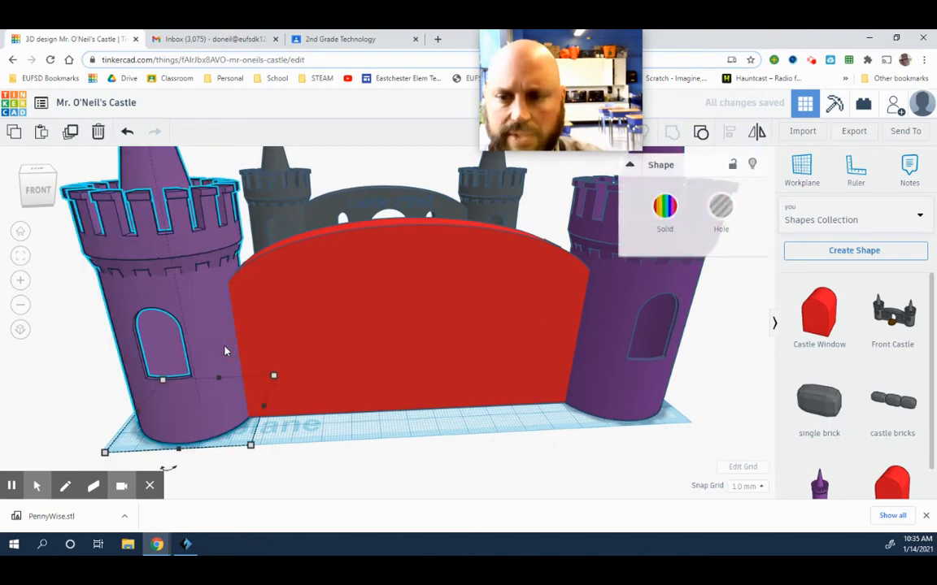
{"action": "left_click", "coordinate": [662, 208]}
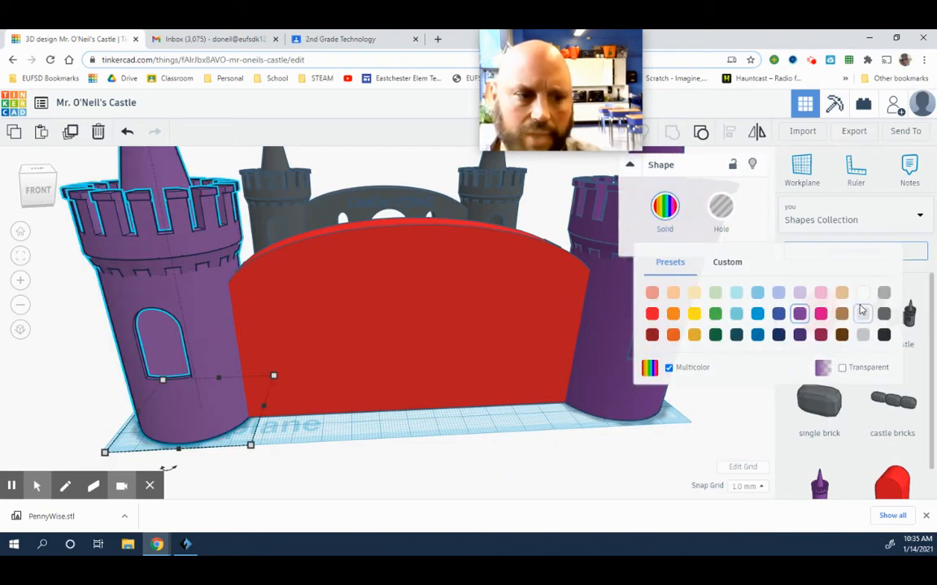
{"action": "left_click", "coordinate": [884, 315]}
{"action": "left_click", "coordinate": [553, 276]}
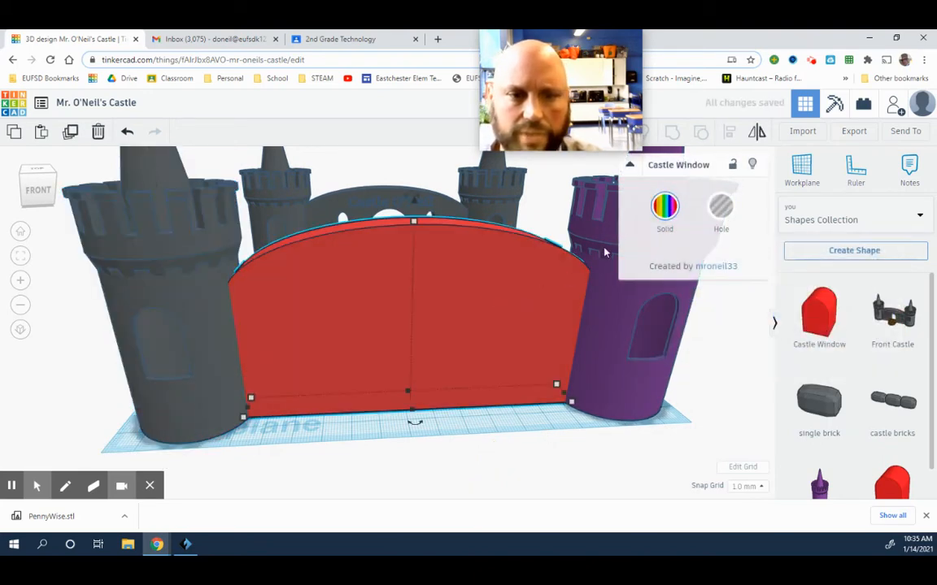
{"action": "left_click", "coordinate": [663, 209]}
{"action": "left_click", "coordinate": [884, 315]}
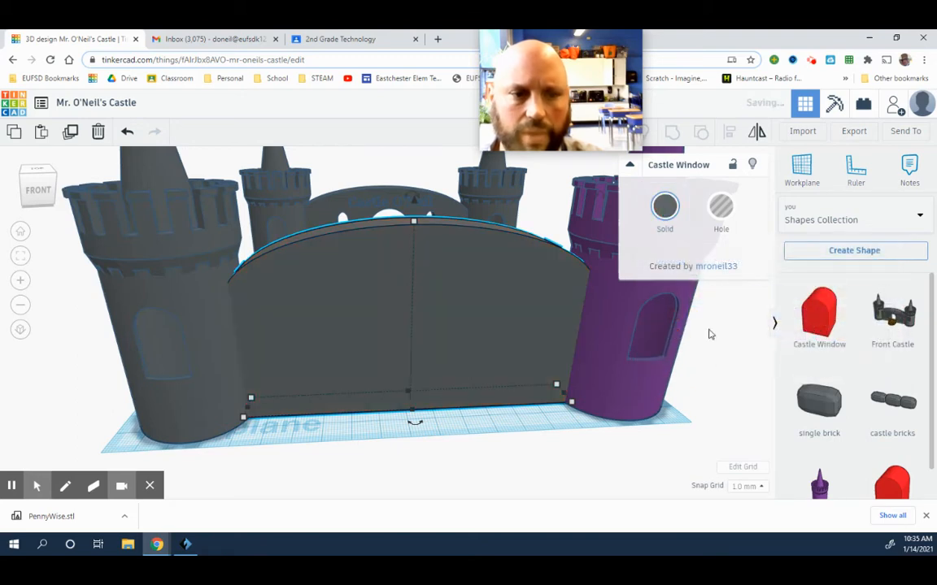
{"action": "left_click", "coordinate": [604, 332]}
{"action": "left_click", "coordinate": [664, 208]}
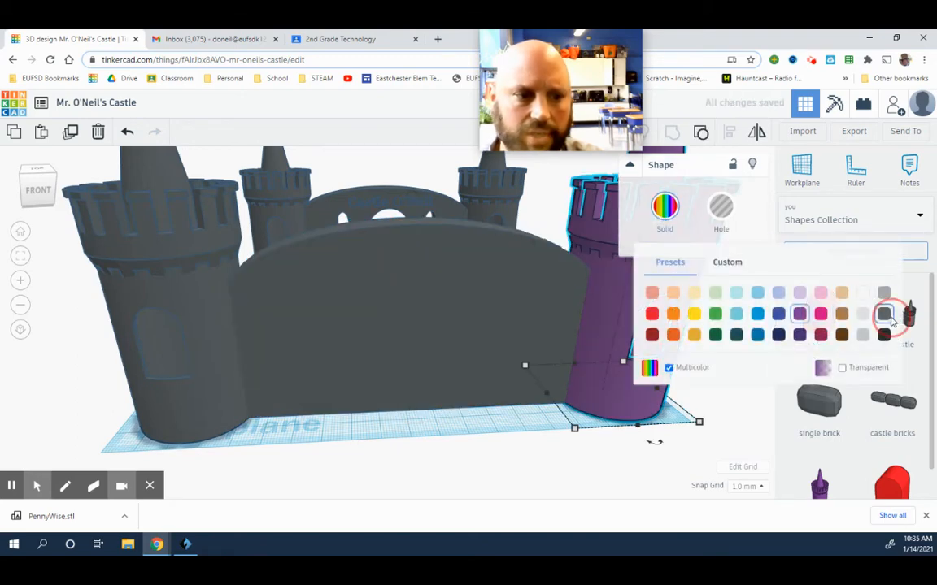
{"action": "left_click", "coordinate": [886, 316]}
Step: Group the two front towers with the wall between them and shift the group slightly back on the workplane
{"action": "left_click", "coordinate": [683, 395]}
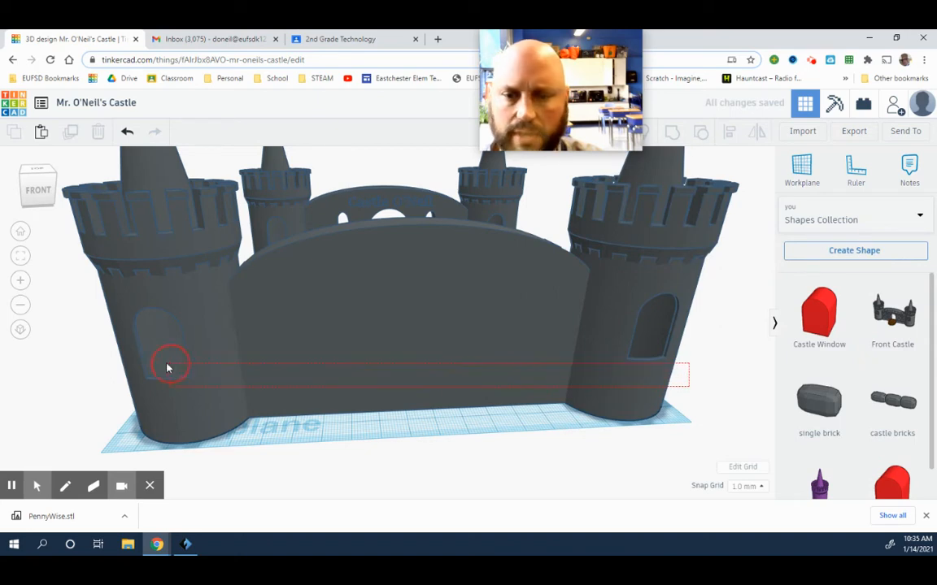
{"action": "left_click_drag", "start_coordinate": [167, 368], "coordinate": [151, 330]}
{"action": "left_click", "coordinate": [673, 134]}
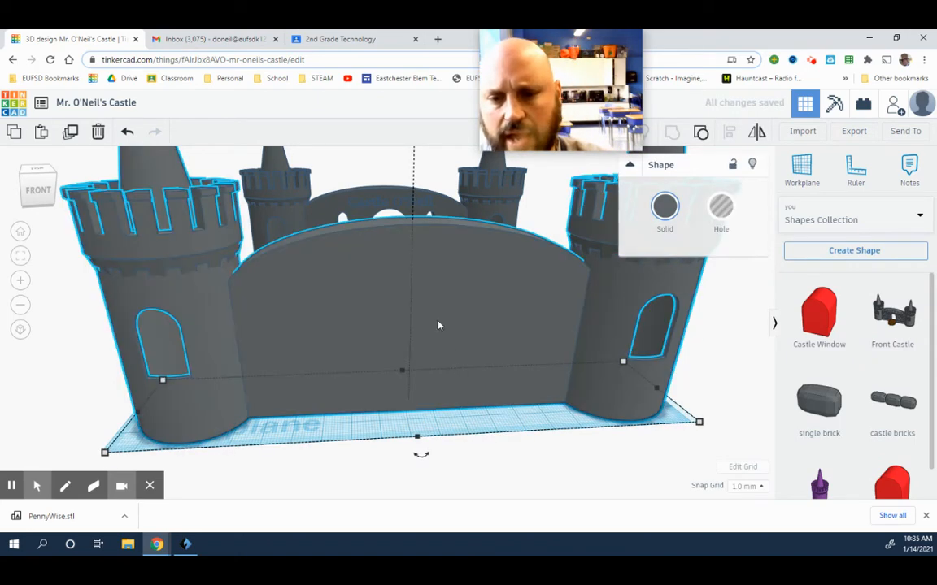
{"action": "left_click_drag", "start_coordinate": [439, 324], "coordinate": [443, 299]}
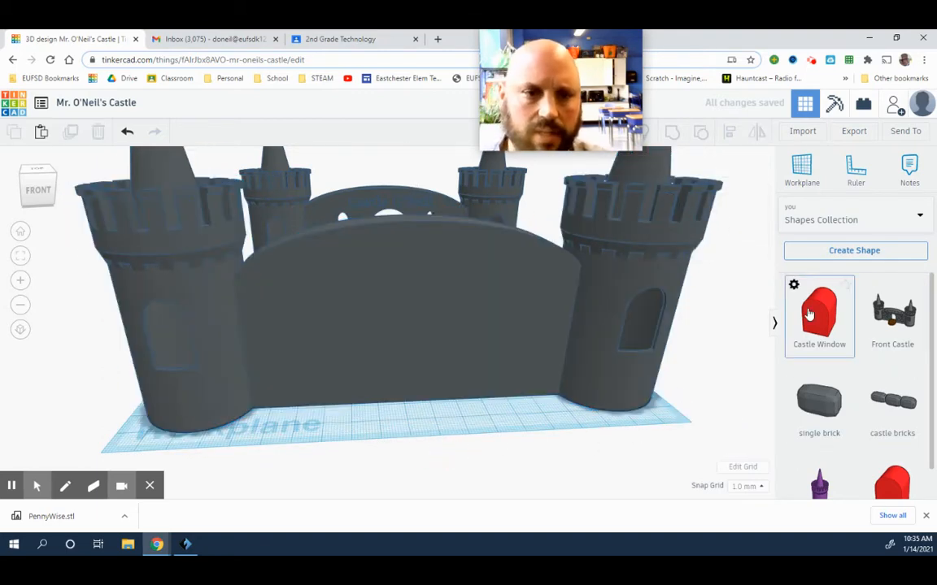
Step: Place a Castle Window shape in front of the gray wall's middle, make it taller and widen it to 37 mm
{"action": "left_click_drag", "start_coordinate": [800, 327], "coordinate": [410, 416]}
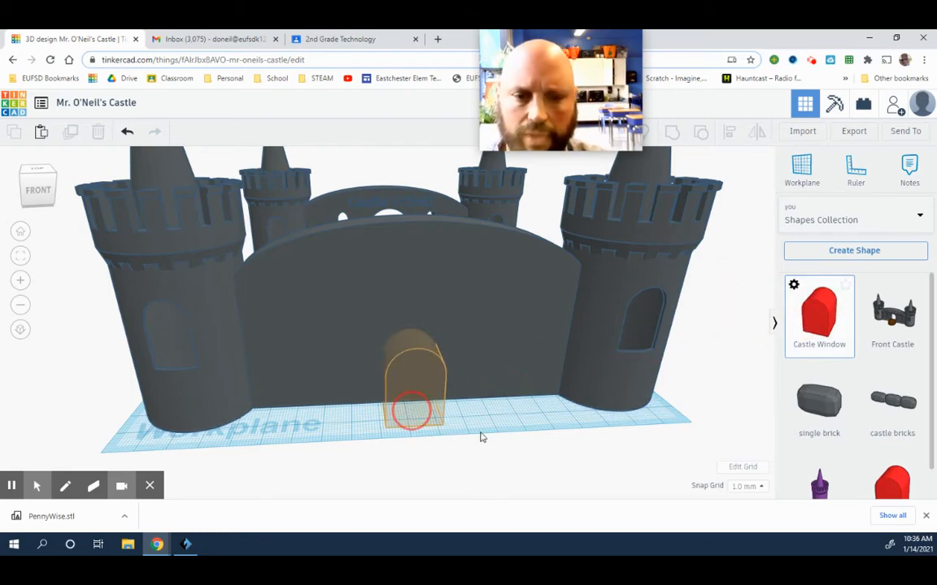
{"action": "right_click_drag", "start_coordinate": [479, 438], "coordinate": [450, 376]}
{"action": "left_click_drag", "start_coordinate": [409, 309], "coordinate": [406, 250]}
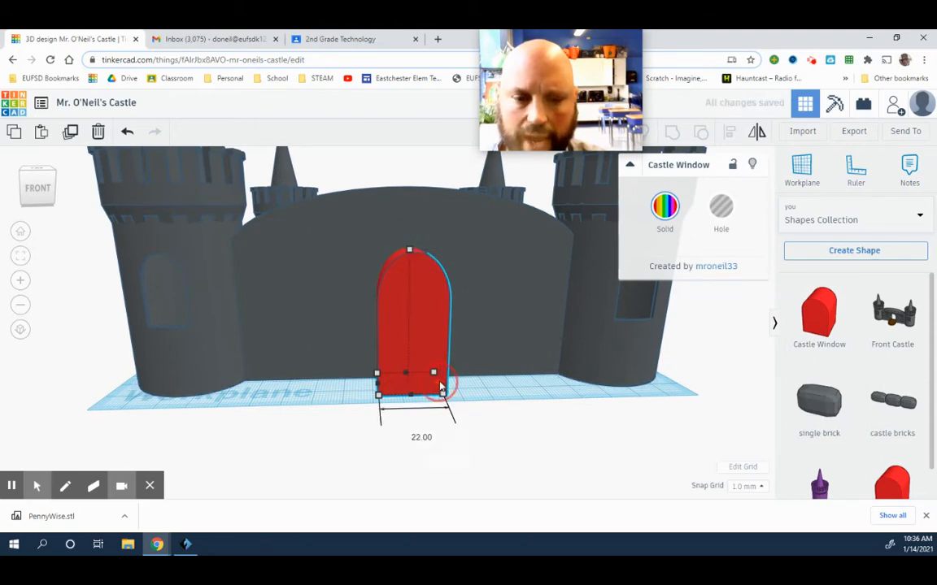
{"action": "left_click_drag", "start_coordinate": [436, 392], "coordinate": [477, 393]}
{"action": "left_click_drag", "start_coordinate": [378, 391], "coordinate": [368, 388]}
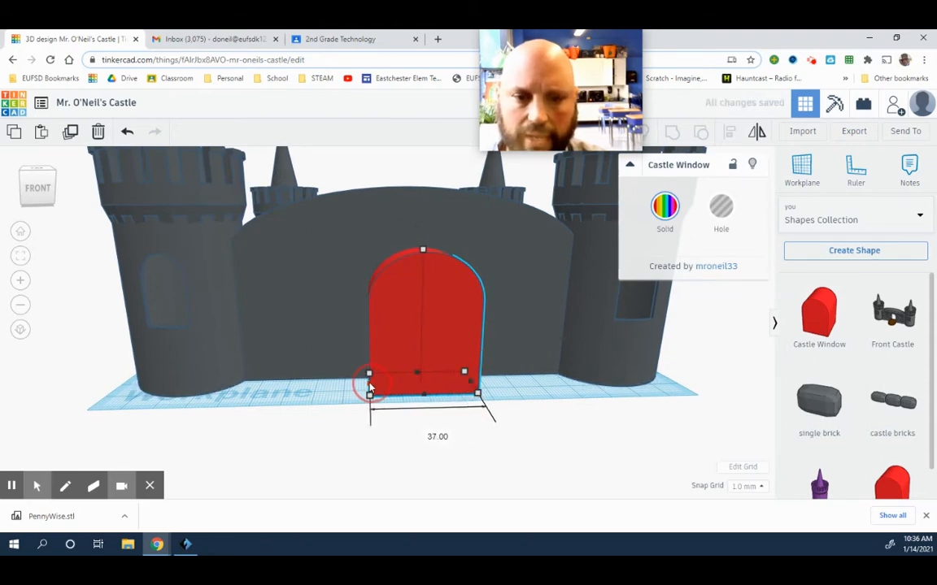
Step: Shift the red arch closer to the gray wall and extend its front-to-back depth to 40 mm
{"action": "left_click", "coordinate": [521, 400]}
{"action": "right_click_drag", "start_coordinate": [521, 399], "coordinate": [443, 358]}
{"action": "left_click", "coordinate": [440, 368]}
{"action": "left_click_drag", "start_coordinate": [437, 373], "coordinate": [435, 365]}
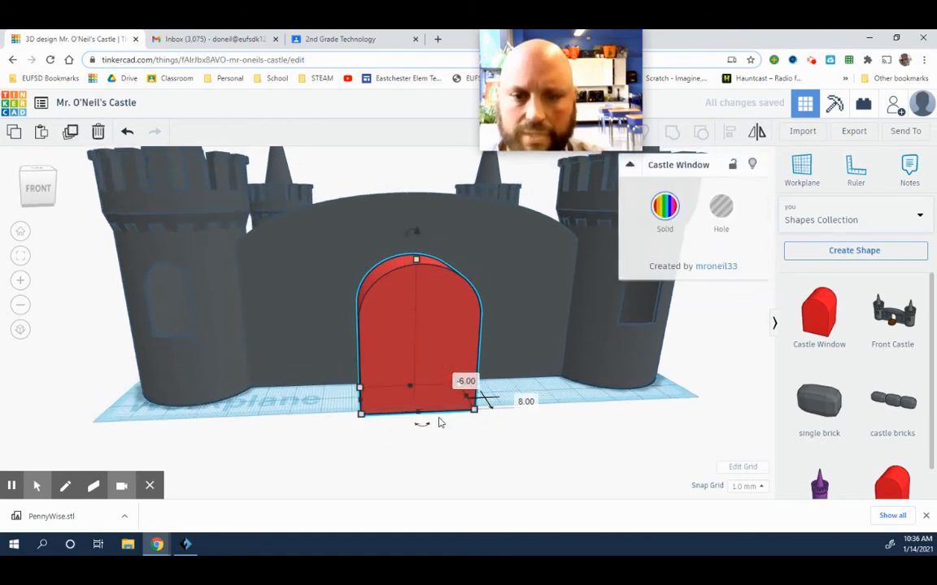
{"action": "left_click_drag", "start_coordinate": [417, 415], "coordinate": [424, 443]}
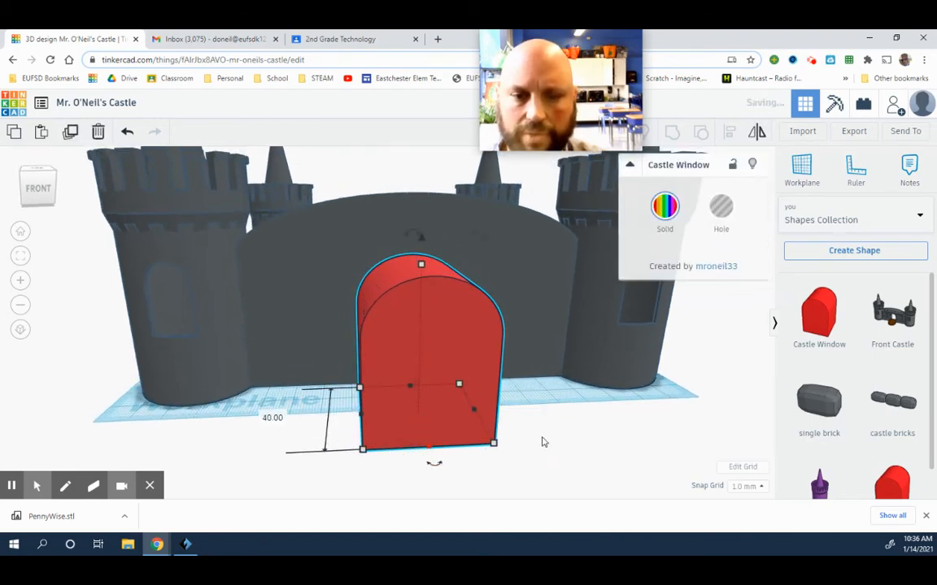
Step: Push the red arch 26 mm back so that it passes through the gray wall
{"action": "mouse_move", "coordinate": [543, 442]}
{"action": "right_mouse_down"}
{"action": "mouse_move", "coordinate": [628, 451]}
{"action": "mouse_move", "coordinate": [547, 454]}
{"action": "right_mouse_up"}
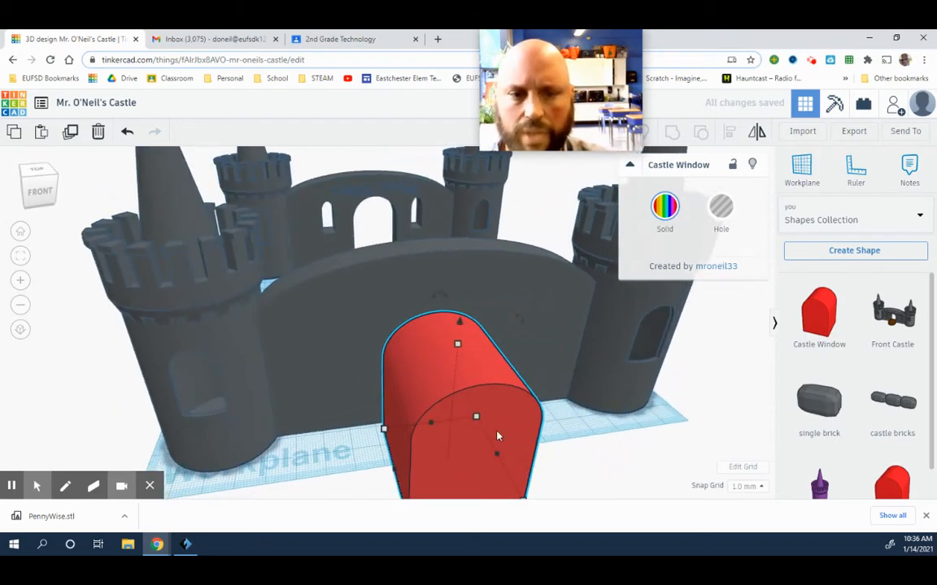
{"action": "left_click_drag", "start_coordinate": [497, 436], "coordinate": [465, 380]}
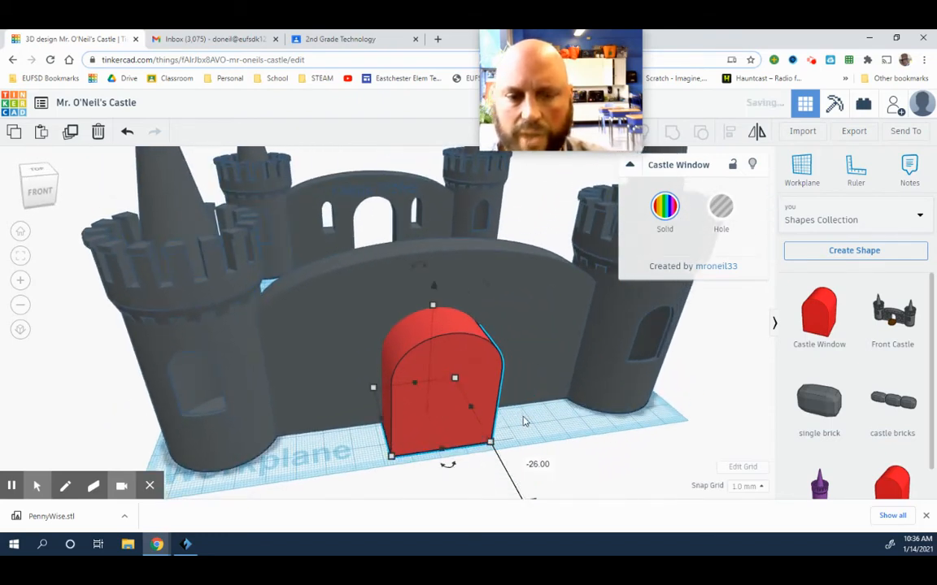
{"action": "left_click", "coordinate": [524, 424]}
Step: Align the red arch and the two castle walls so that they are centred side to side
{"action": "right_click_drag", "start_coordinate": [524, 425], "coordinate": [502, 409]}
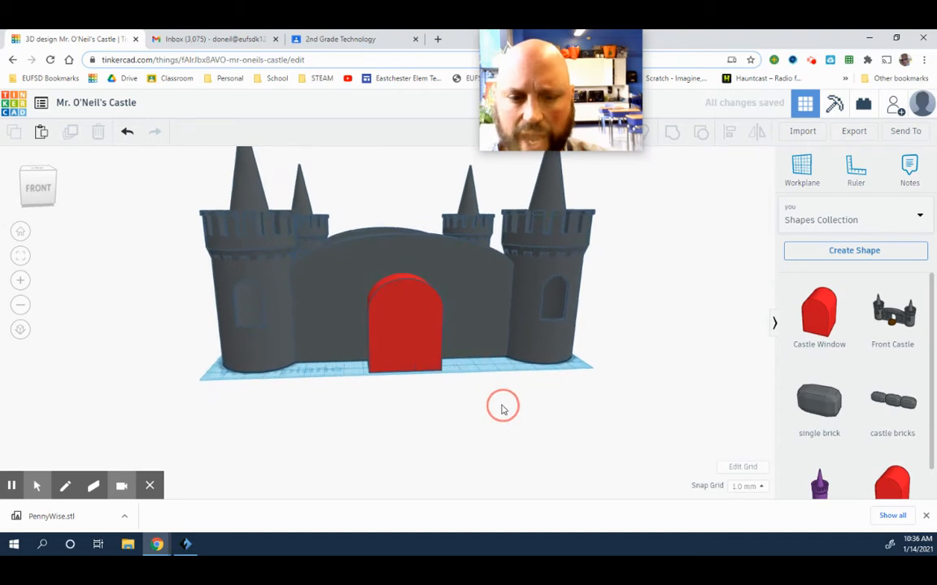
{"action": "left_click_drag", "start_coordinate": [362, 293], "coordinate": [370, 290]}
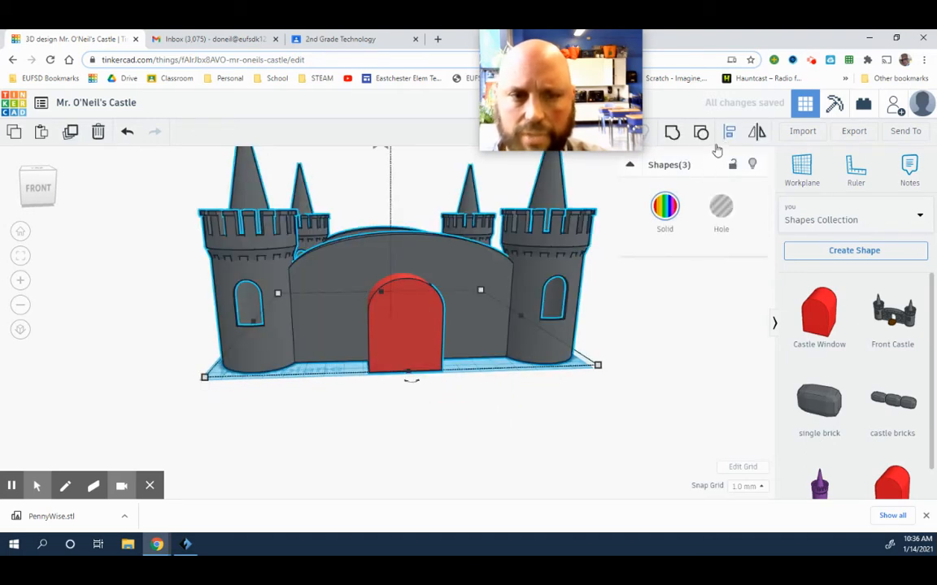
{"action": "left_click_drag", "start_coordinate": [415, 380], "coordinate": [413, 384]}
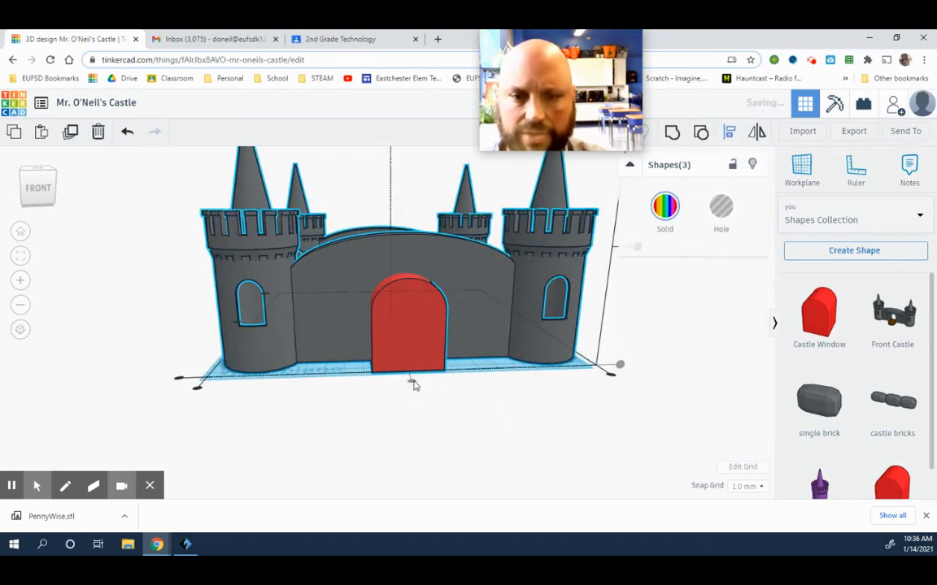
{"action": "left_click", "coordinate": [444, 390]}
{"action": "right_click_drag", "start_coordinate": [445, 390], "coordinate": [423, 400]}
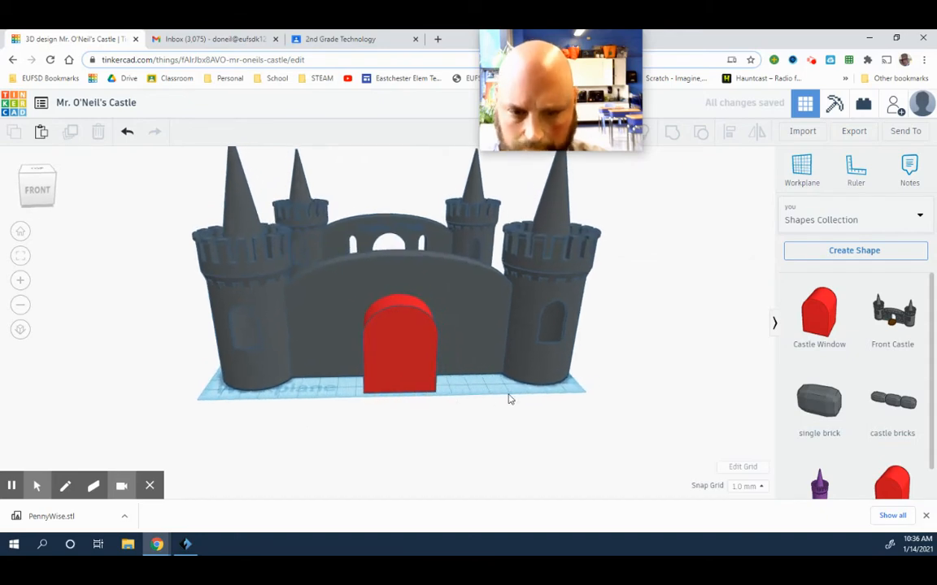
Step: Duplicate the red arch and move the copy 99.4 mm sideways and 60 mm forward, clear of the castle
{"action": "left_click", "coordinate": [398, 362]}
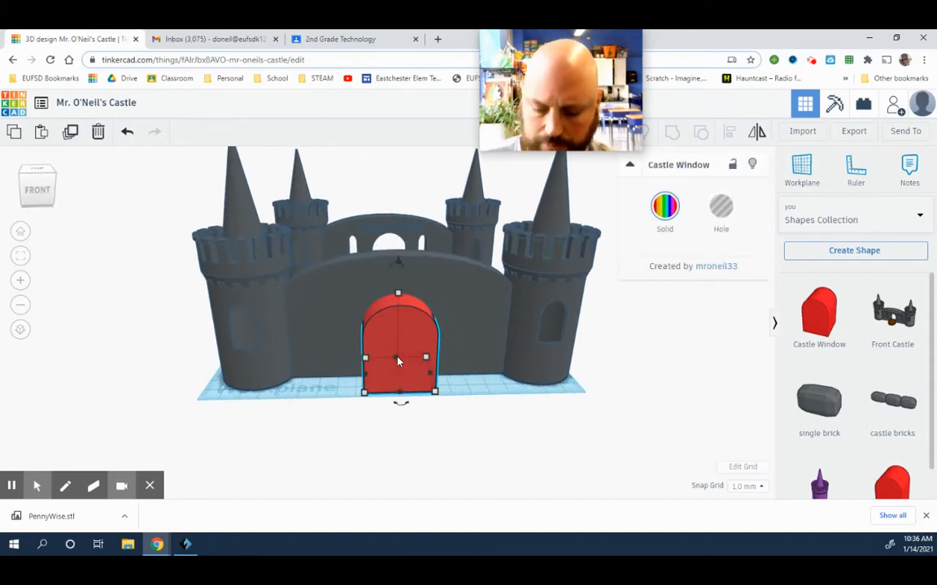
{"action": "key", "text": "ctrl+d"}
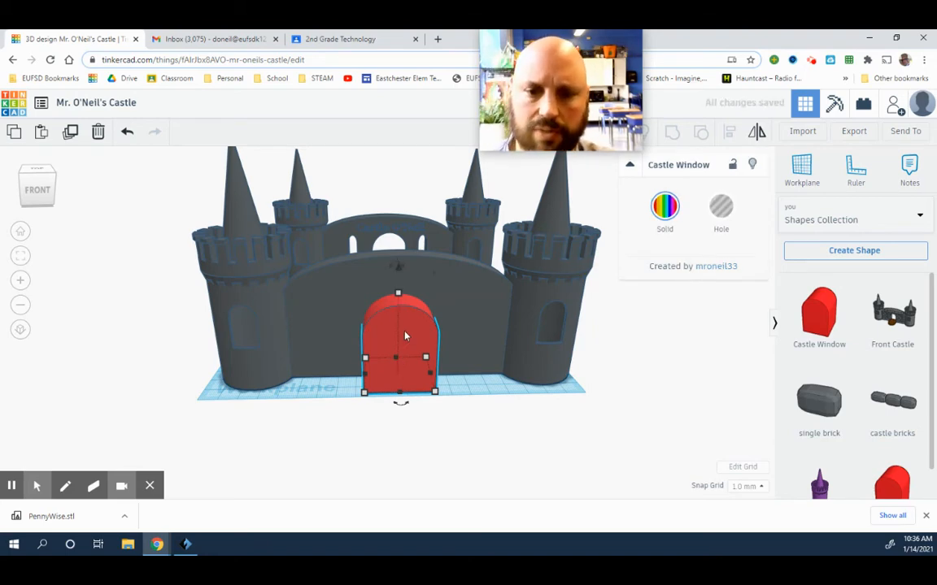
{"action": "left_click_drag", "start_coordinate": [399, 361], "coordinate": [685, 393]}
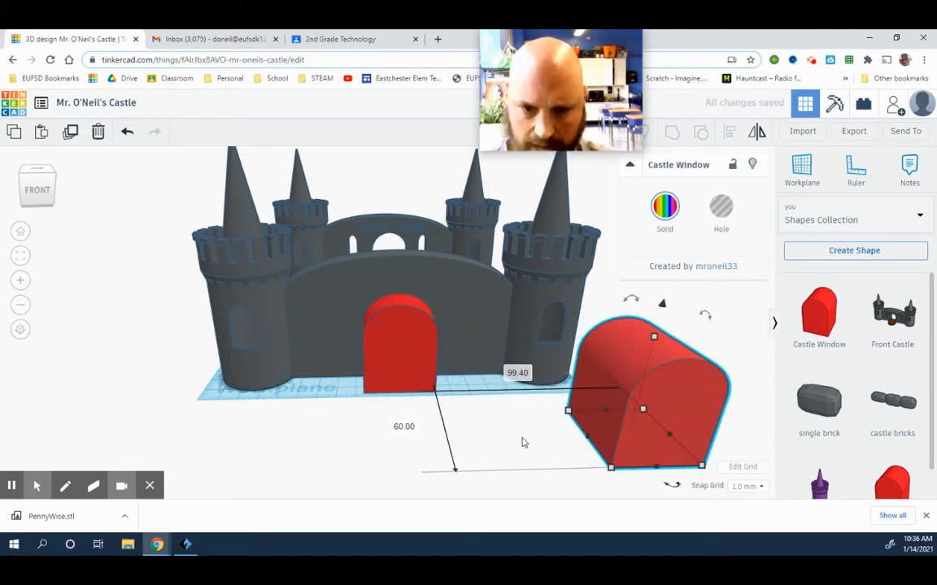
{"action": "left_click", "coordinate": [422, 447]}
Step: Turn the arch inside the front wall into a hole and nudge it slightly back
{"action": "left_click", "coordinate": [397, 345]}
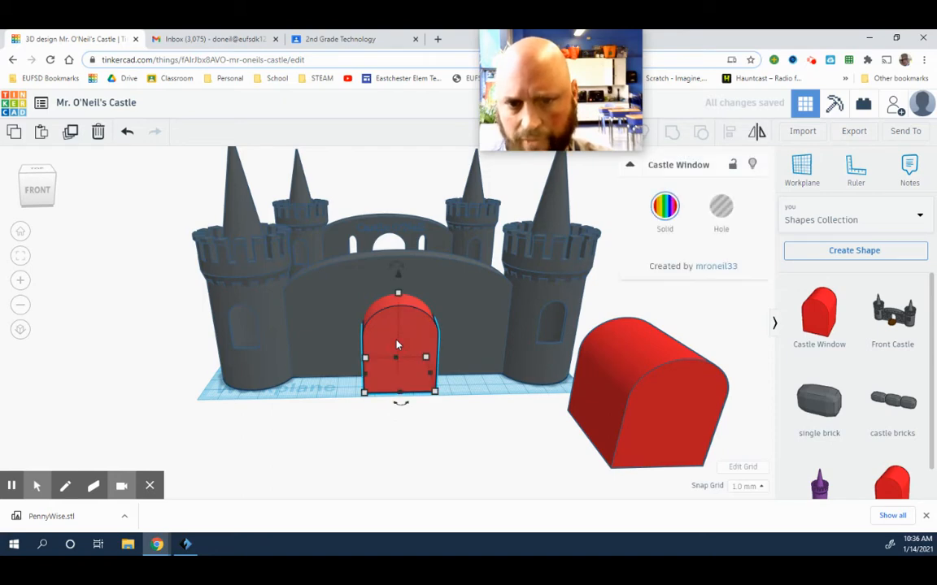
{"action": "left_click", "coordinate": [724, 218]}
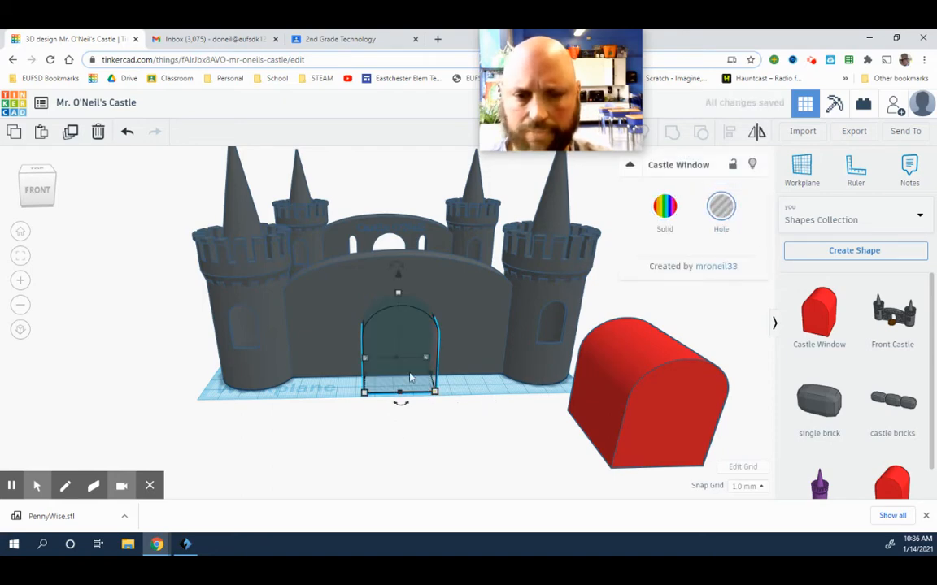
{"action": "key", "text": "Up"}
{"action": "key", "text": "Up"}
{"action": "key", "text": "Up"}
{"action": "key", "text": "Up"}
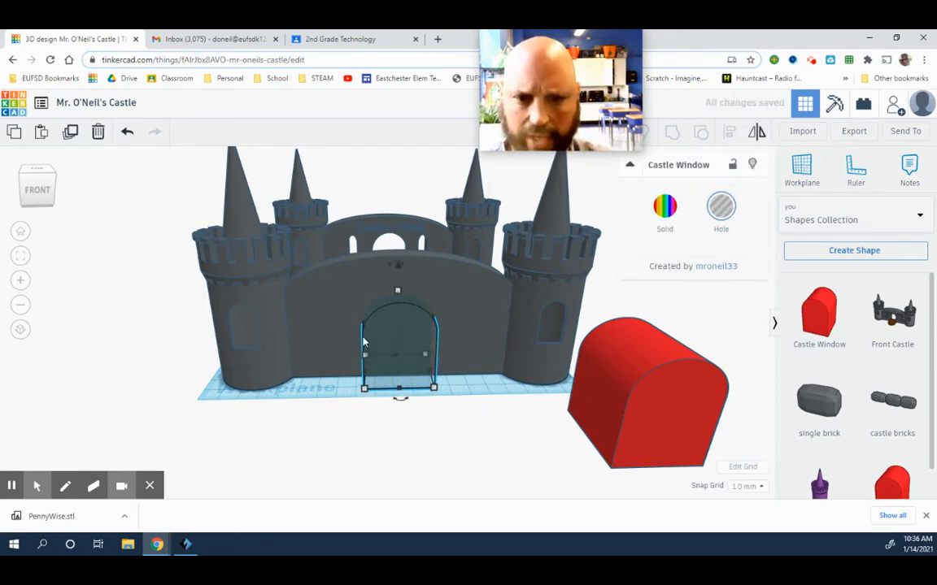
Step: Group the arch hole with the front towers and wall to cut the doorway
{"action": "left_click", "coordinate": [466, 392]}
{"action": "left_click_drag", "start_coordinate": [360, 298], "coordinate": [363, 295]}
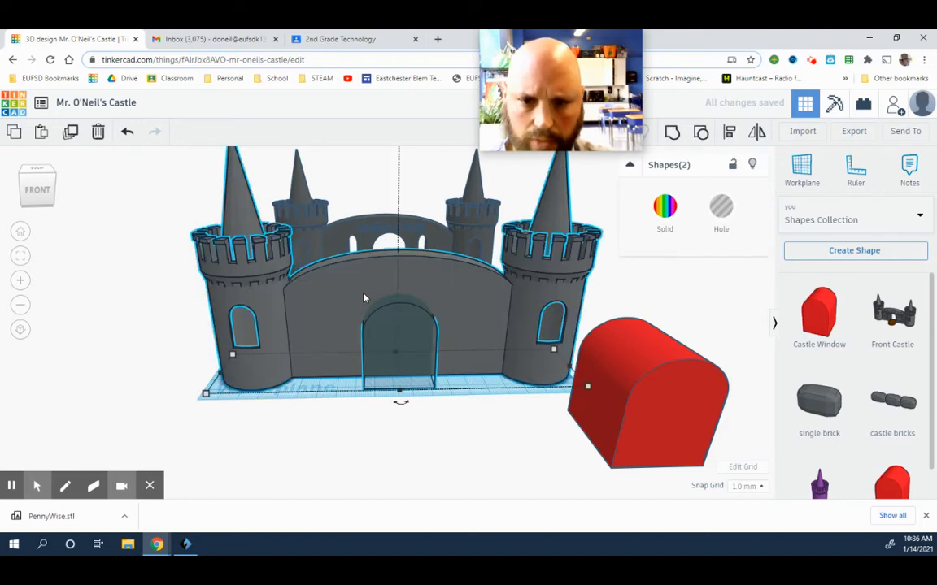
{"action": "left_click", "coordinate": [674, 133]}
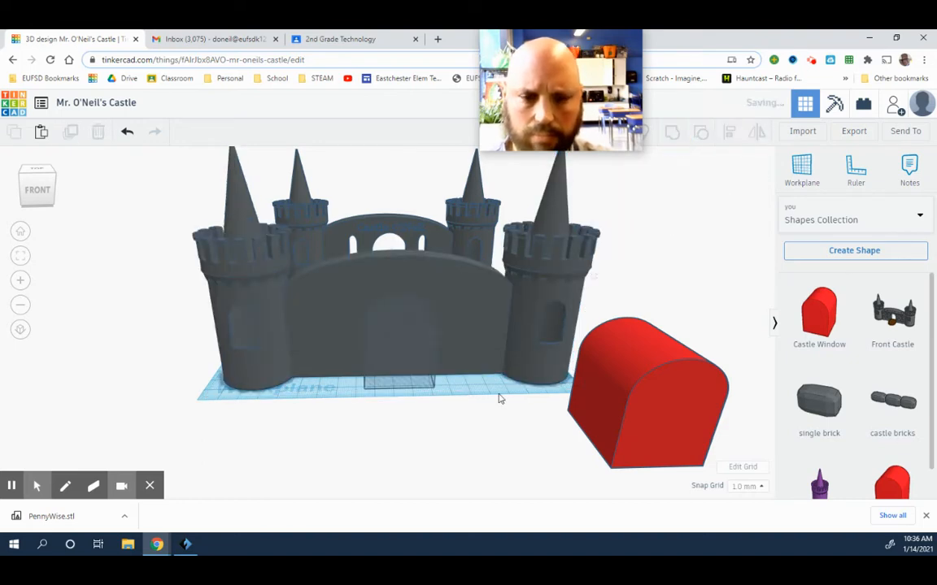
{"action": "left_click", "coordinate": [419, 433]}
{"action": "scroll", "coordinate": [415, 423], "scroll_direction": "up", "scroll_amount": 5}
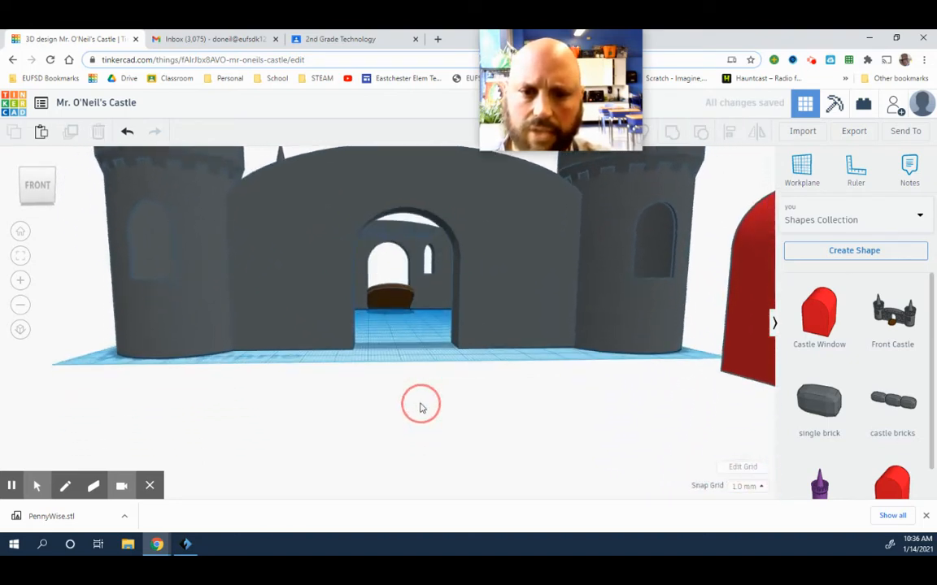
{"action": "scroll", "coordinate": [406, 412], "scroll_direction": "down", "scroll_amount": 3}
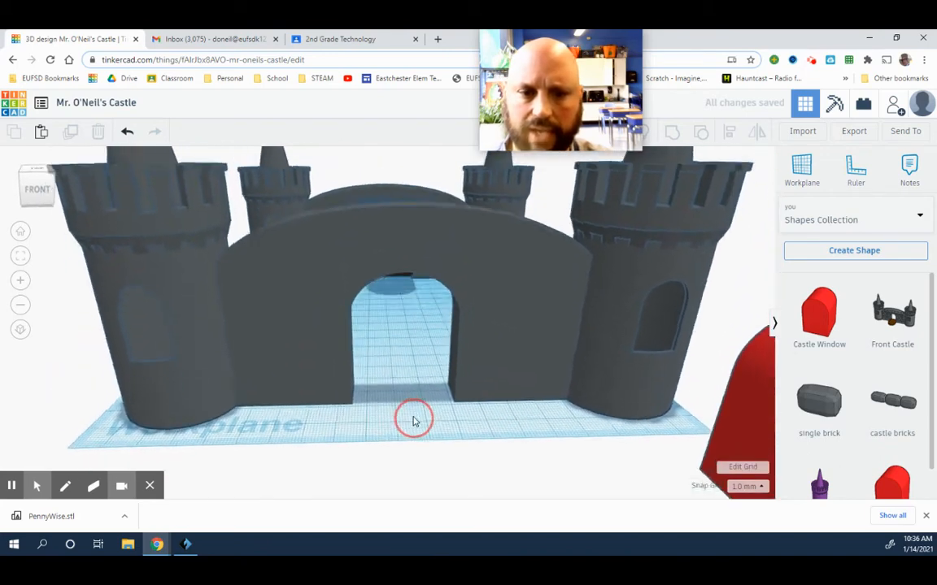
Step: Move the spare red arch in front of the doorway and reduce its front-to-back depth to a thin door
{"action": "left_click_drag", "start_coordinate": [740, 395], "coordinate": [408, 334]}
{"action": "scroll", "coordinate": [489, 383], "scroll_direction": "down", "scroll_amount": 1}
{"action": "scroll", "coordinate": [490, 383], "scroll_direction": "down", "scroll_amount": 3}
{"action": "right_click_drag", "start_coordinate": [491, 380], "coordinate": [491, 423]}
{"action": "right_click_drag", "start_coordinate": [464, 463], "coordinate": [452, 465]}
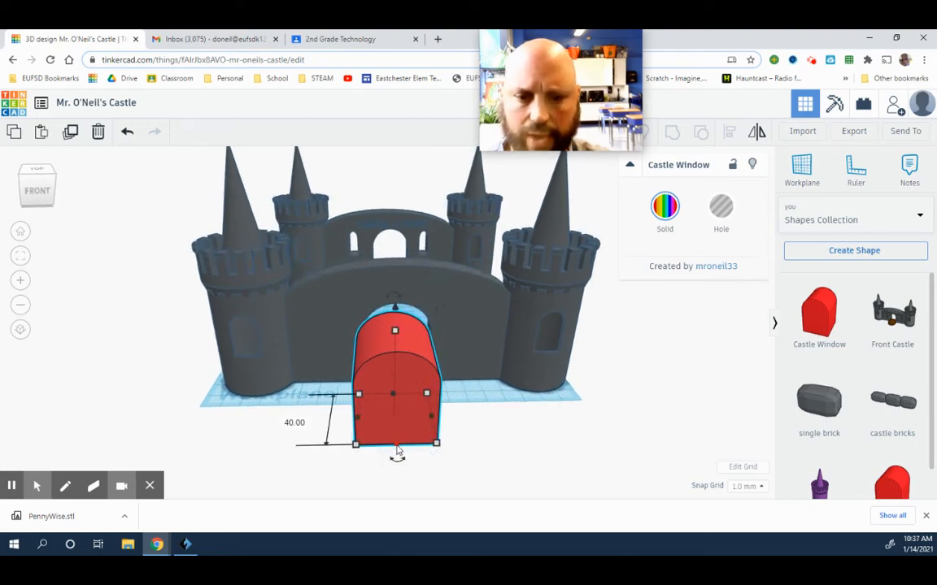
{"action": "left_click_drag", "start_coordinate": [396, 450], "coordinate": [402, 405]}
Step: Move the thin red door 16 mm back and 3 mm sideways into the doorway
{"action": "left_click", "coordinate": [416, 454]}
{"action": "right_click_drag", "start_coordinate": [416, 454], "coordinate": [391, 414]}
{"action": "left_click_drag", "start_coordinate": [391, 414], "coordinate": [397, 394]}
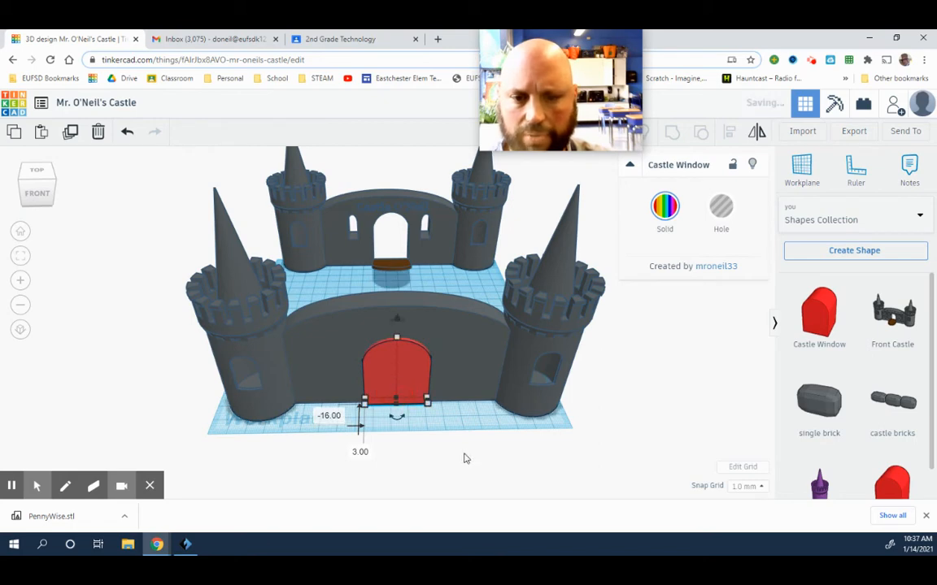
{"action": "right_click_drag", "start_coordinate": [466, 458], "coordinate": [428, 456]}
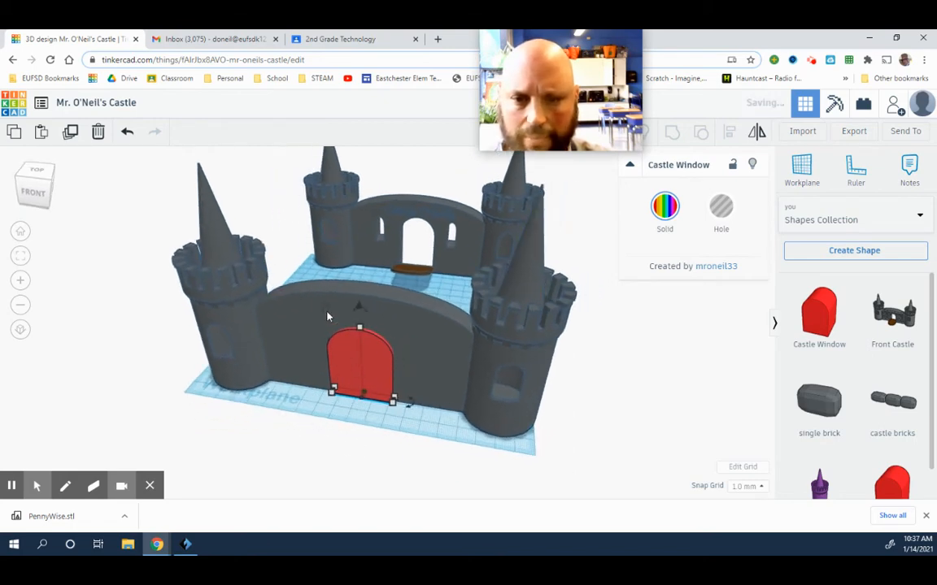
Step: Rotate the red door forward until it lies flat like a drawbridge and lower it towards the workplane
{"action": "left_click_drag", "start_coordinate": [328, 314], "coordinate": [314, 397]}
{"action": "right_click_drag", "start_coordinate": [317, 398], "coordinate": [327, 318]}
{"action": "left_click", "coordinate": [405, 324]}
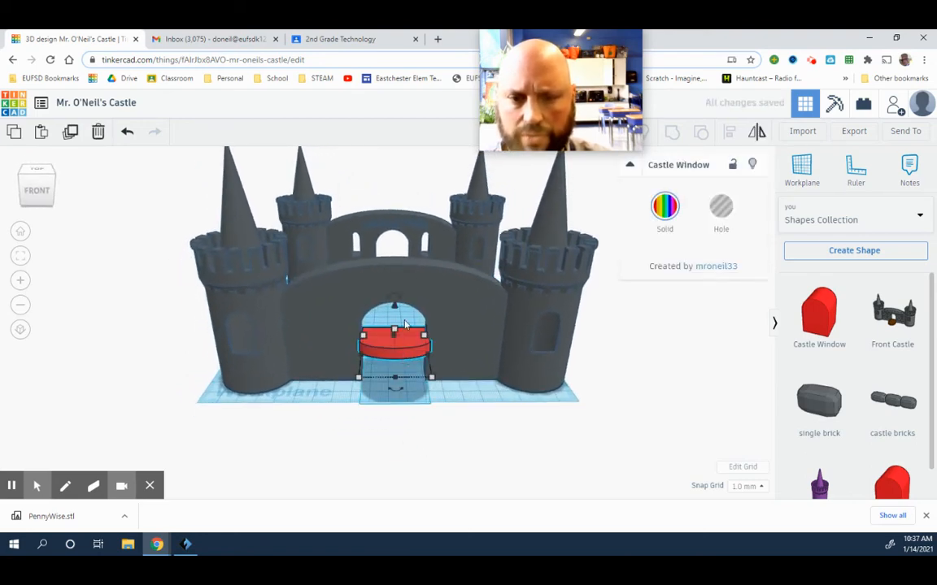
{"action": "left_click_drag", "start_coordinate": [395, 307], "coordinate": [395, 337]}
Step: Nudge the flat red drawbridge forward so that it extends out of the doorway
{"action": "left_click", "coordinate": [427, 427]}
{"action": "right_click_drag", "start_coordinate": [426, 427], "coordinate": [431, 407]}
{"action": "left_click", "coordinate": [429, 402]}
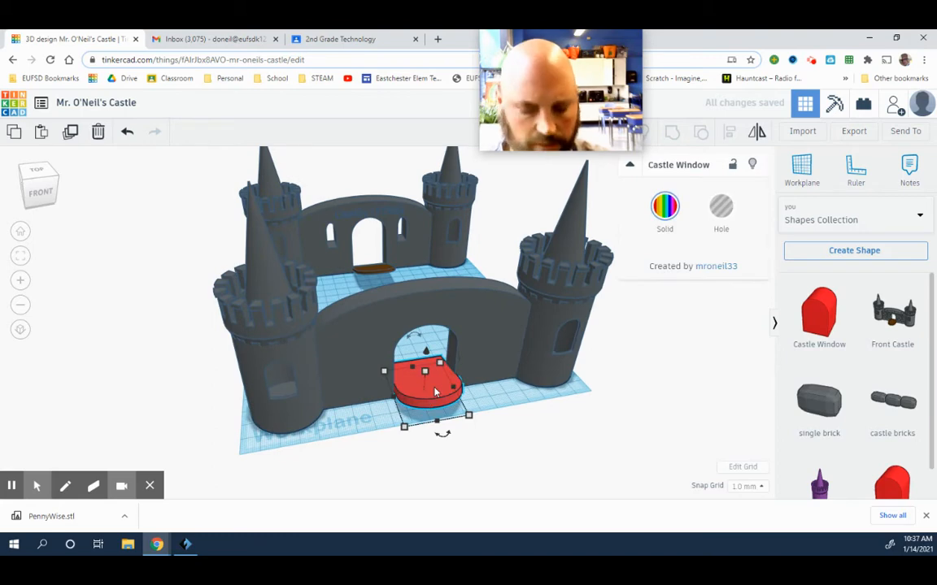
{"action": "key", "text": "Down"}
{"action": "key", "text": "Down"}
{"action": "key", "text": "Down"}
{"action": "key", "text": "Down"}
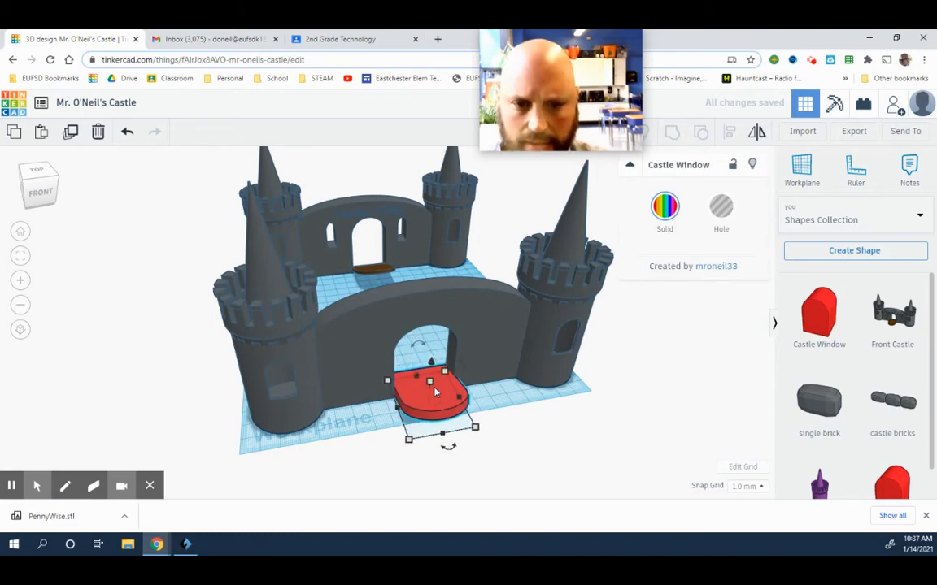
{"action": "key", "text": "Down"}
{"action": "key", "text": "Down"}
{"action": "key", "text": "Down"}
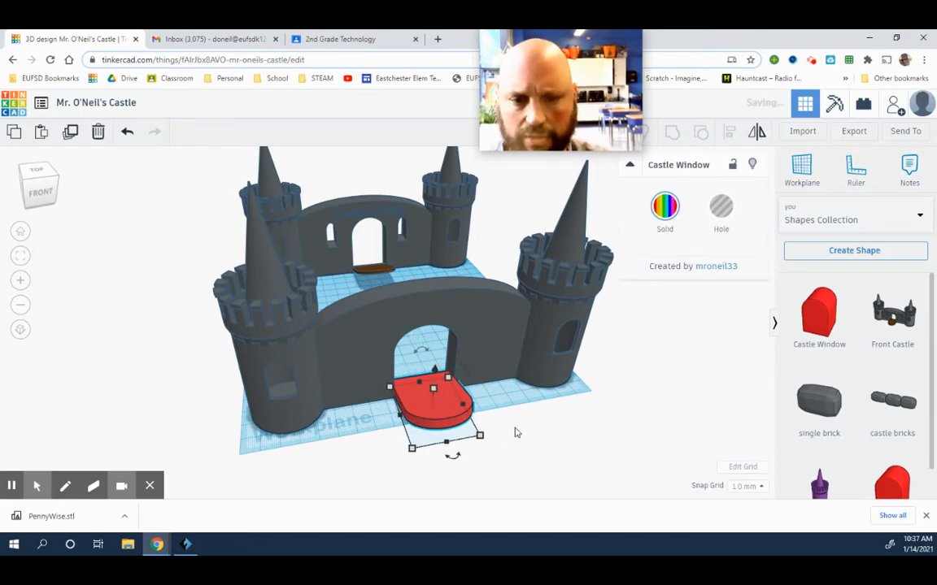
Step: Colour the drawbridge dark brown
{"action": "right_click_drag", "start_coordinate": [514, 433], "coordinate": [381, 389]}
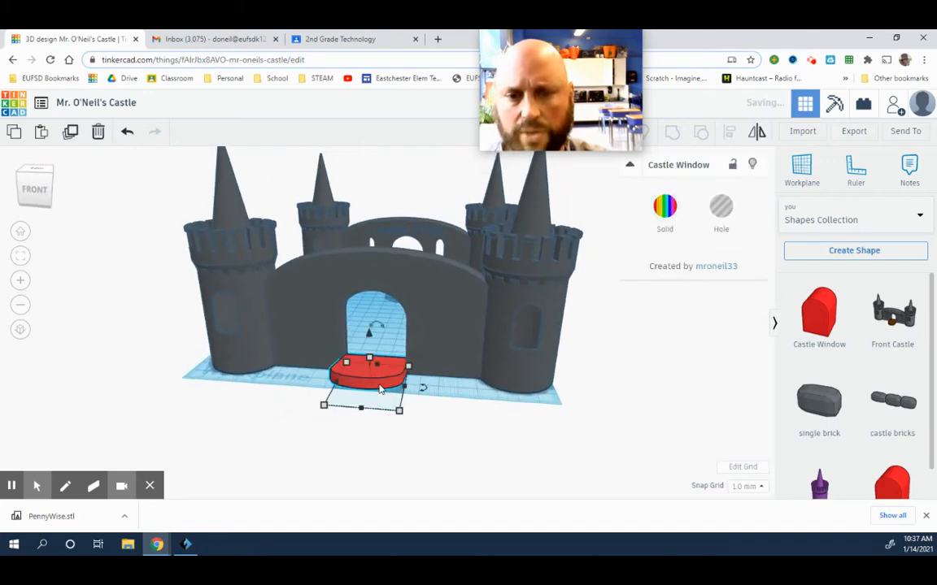
{"action": "left_click", "coordinate": [663, 213]}
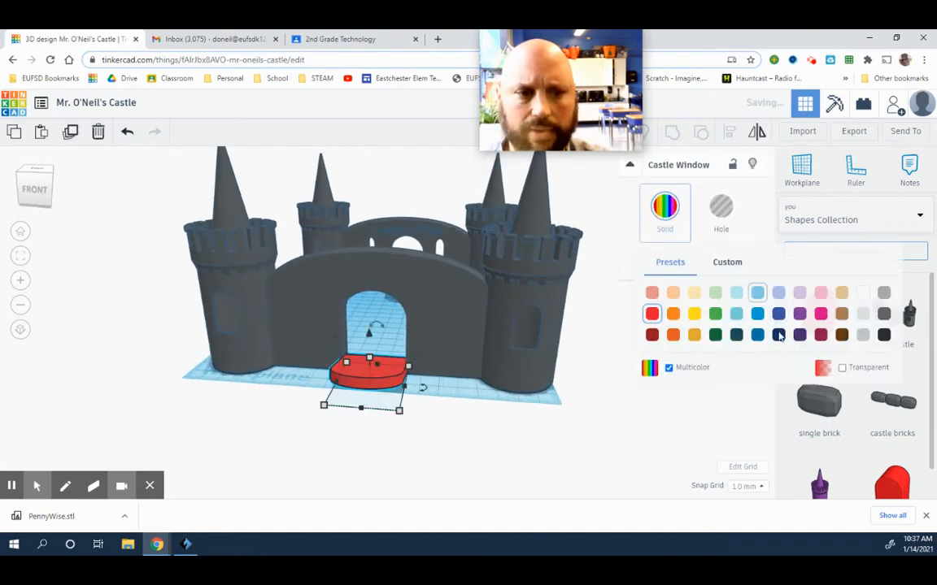
{"action": "left_click", "coordinate": [842, 334]}
{"action": "left_click", "coordinate": [370, 443]}
{"action": "right_click_drag", "start_coordinate": [370, 443], "coordinate": [520, 393]}
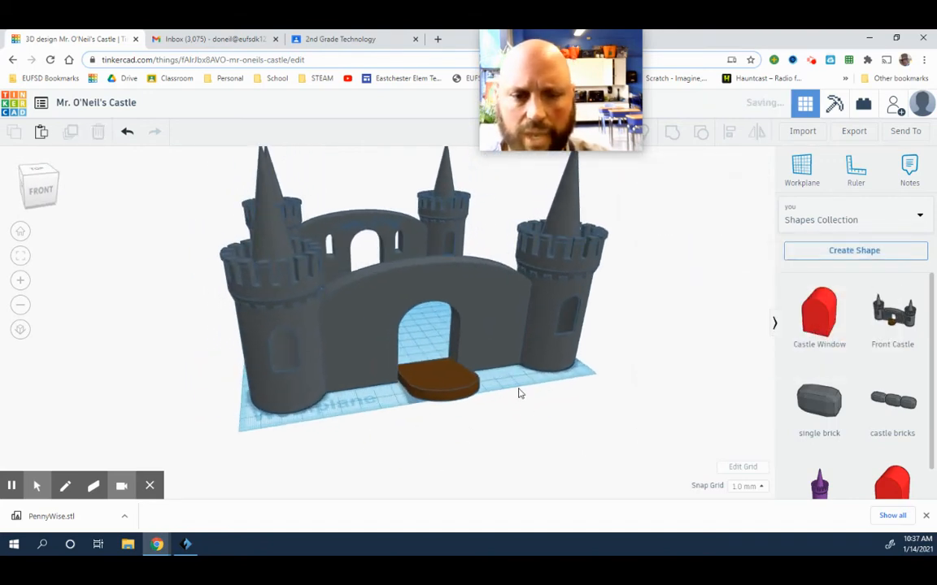
Step: Group the brown drawbridge with the front towers and wall
{"action": "left_click", "coordinate": [362, 360]}
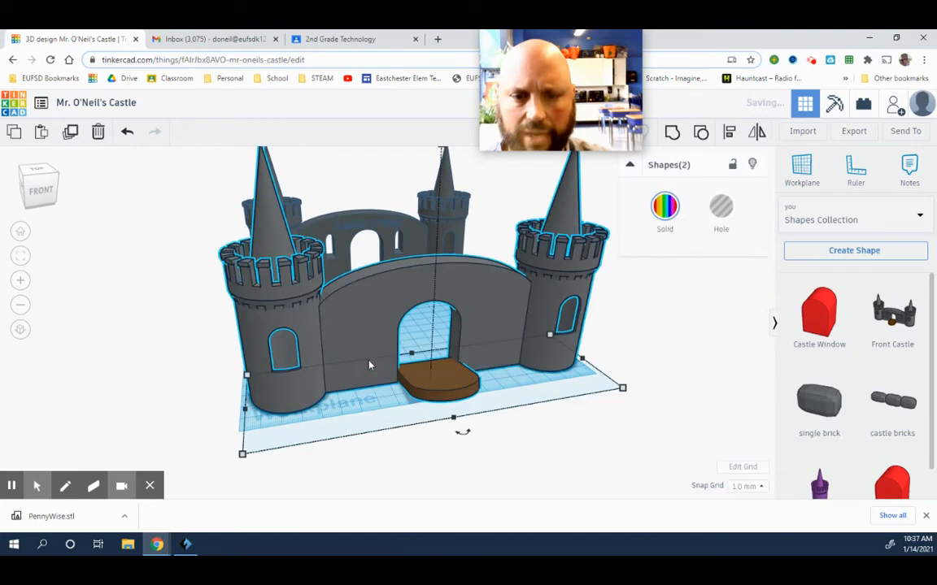
{"action": "left_click", "coordinate": [669, 143]}
{"action": "left_click", "coordinate": [570, 424]}
{"action": "right_click_drag", "start_coordinate": [569, 425], "coordinate": [487, 395]}
Step: Move the grouped front wall with its drawbridge slightly back on the workplane
{"action": "left_click_drag", "start_coordinate": [460, 354], "coordinate": [454, 315]}
{"action": "right_click_drag", "start_coordinate": [439, 407], "coordinate": [502, 434]}
{"action": "left_click", "coordinate": [475, 438]}
{"action": "scroll", "coordinate": [456, 434], "scroll_direction": "up", "scroll_amount": 4}
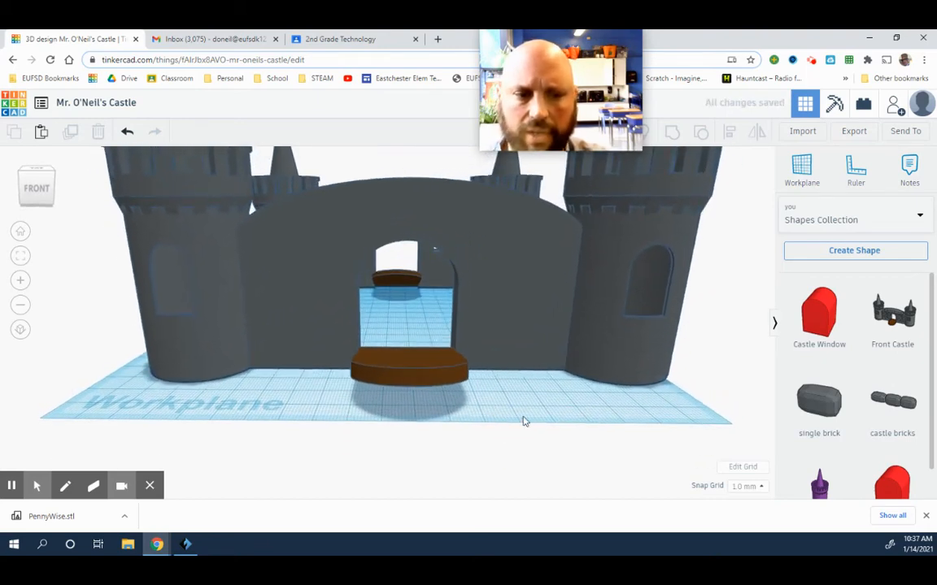
{"action": "scroll", "coordinate": [525, 422], "scroll_direction": "down", "scroll_amount": 4}
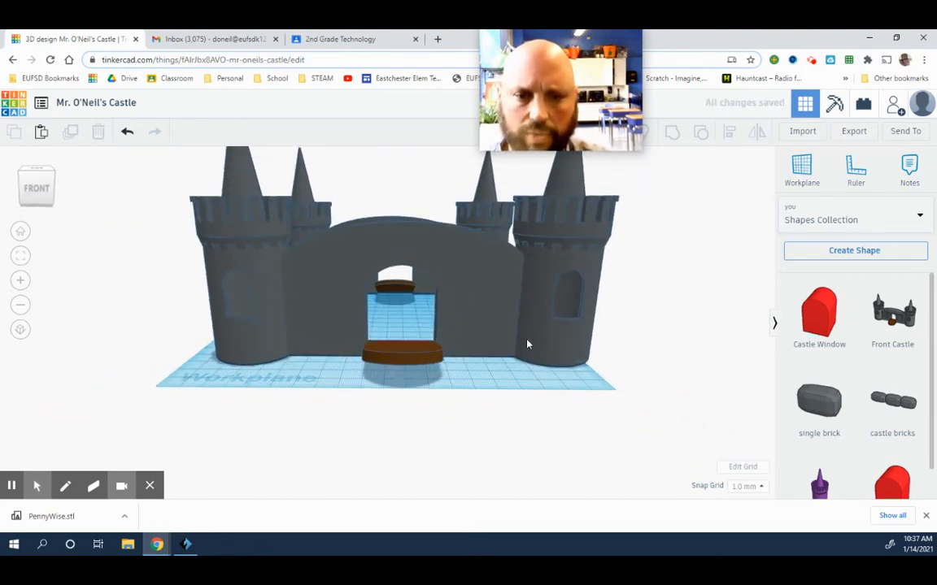
Step: Place another Castle Window shape in front of the wall, make it narrower and set its height to 26 mm
{"action": "left_click_drag", "start_coordinate": [706, 368], "coordinate": [325, 462]}
{"action": "left_click_drag", "start_coordinate": [382, 454], "coordinate": [343, 443]}
{"action": "left_click_drag", "start_coordinate": [326, 355], "coordinate": [328, 370]}
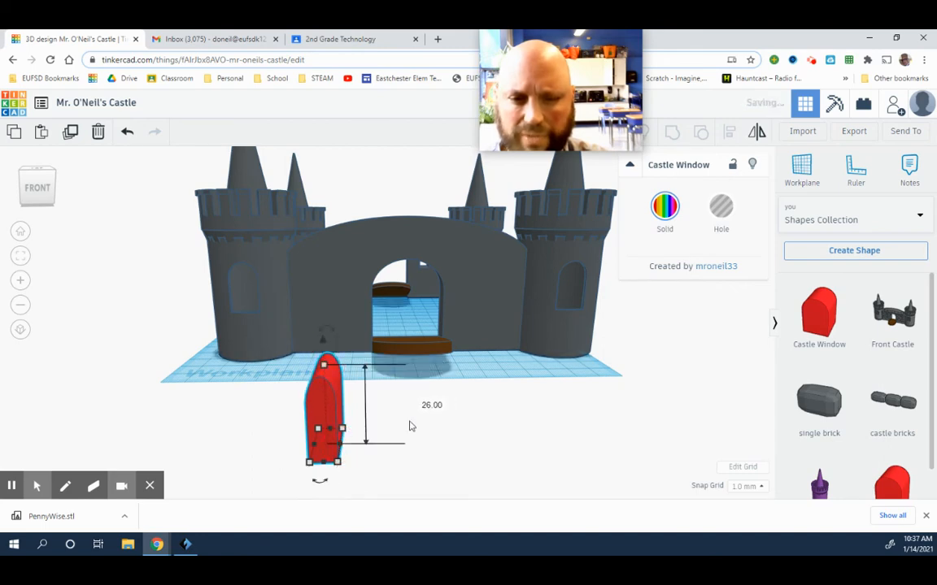
{"action": "left_click", "coordinate": [410, 425]}
Step: Turn the narrow arch into a hole and position it in front of the wall, left of the doorway
{"action": "left_click", "coordinate": [324, 399]}
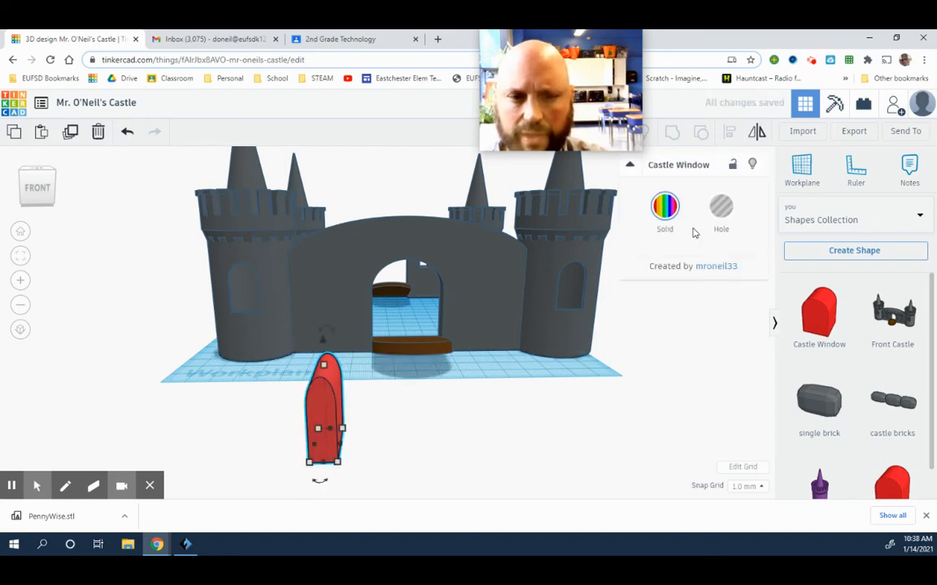
{"action": "left_click", "coordinate": [721, 210]}
{"action": "left_click", "coordinate": [443, 428]}
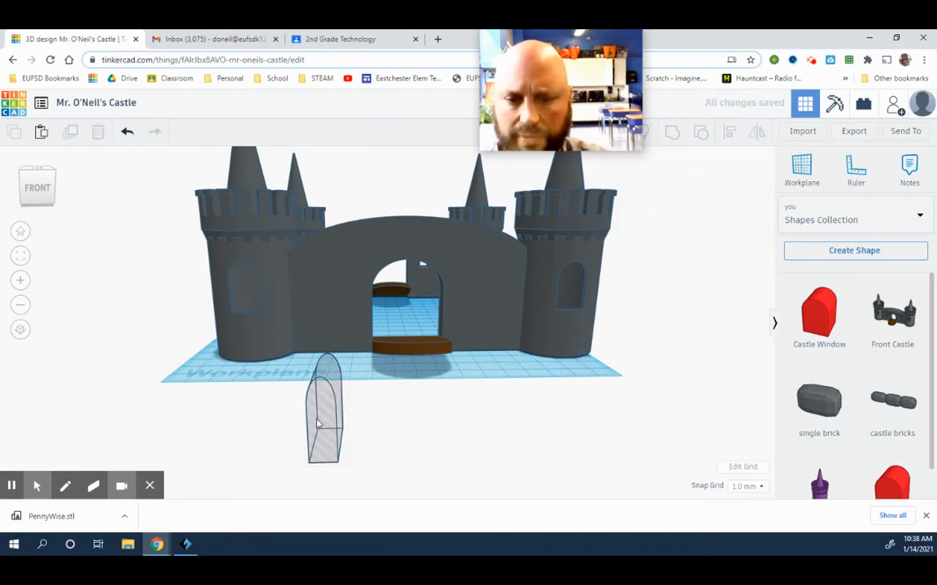
{"action": "left_click_drag", "start_coordinate": [319, 422], "coordinate": [342, 335]}
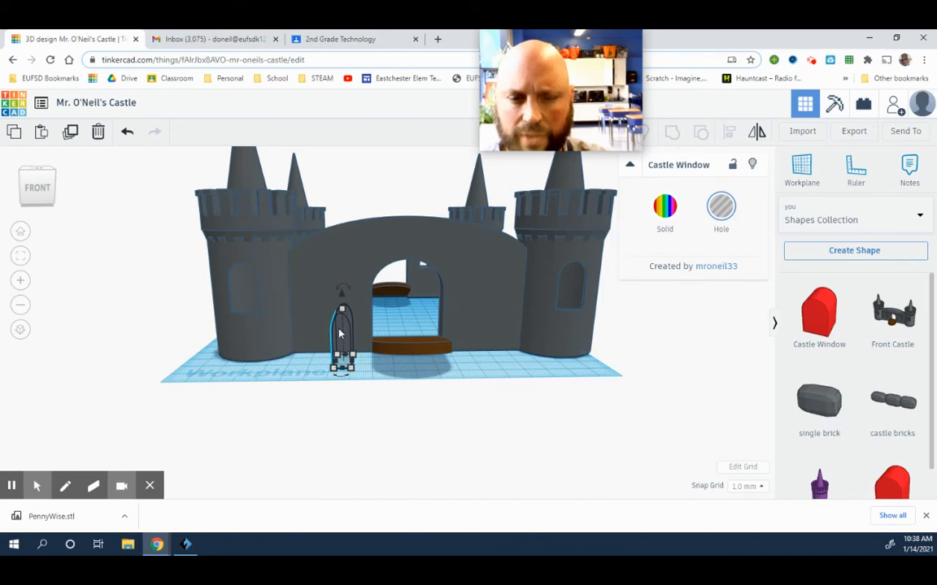
{"action": "left_click_drag", "start_coordinate": [342, 333], "coordinate": [351, 415]}
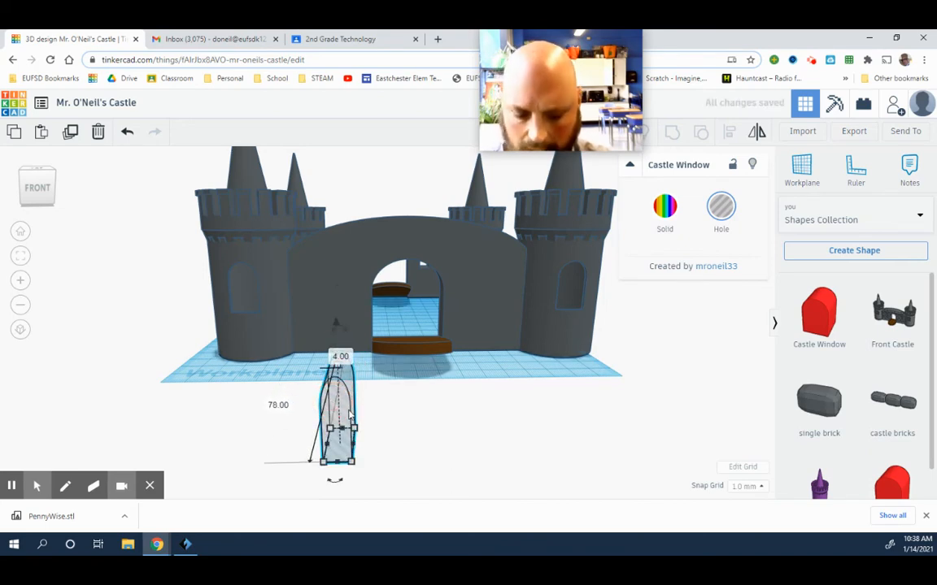
Step: Duplicate the narrow window hole and shift the copy sideways to the other side of the doorway
{"action": "key", "text": "ctrl+d"}
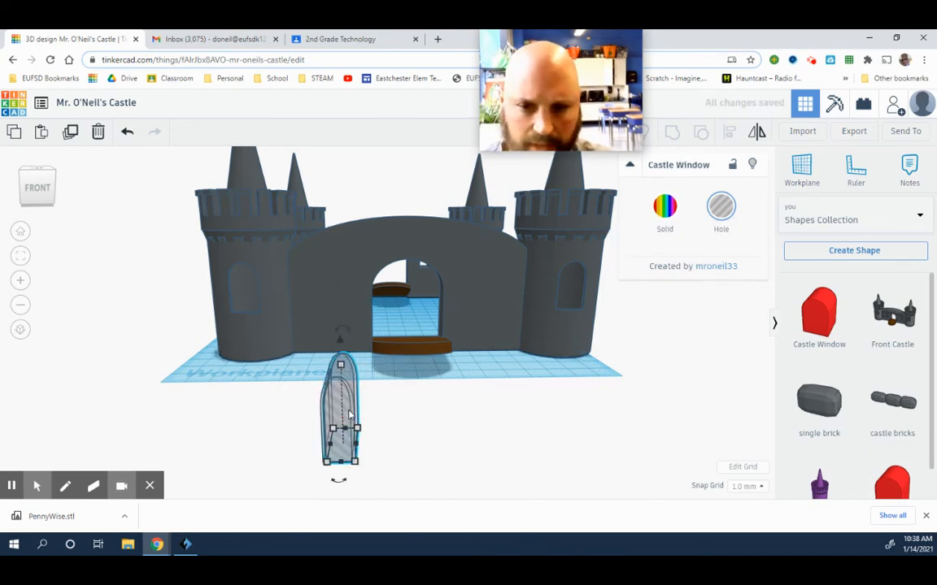
{"action": "key", "text": "Right"}
{"action": "key", "text": "Right"}
{"action": "key", "text": "Right"}
{"action": "key", "text": "Right"}
{"action": "key", "text": "Right"}
{"action": "key", "text": "Right"}
{"action": "key", "text": "Right"}
{"action": "key", "text": "Right"}
{"action": "key", "text": "Right"}
{"action": "key", "text": "Right"}
{"action": "key", "text": "Right"}
{"action": "key", "text": "Right"}
{"action": "key", "text": "Right"}
{"action": "key", "text": "Right"}
{"action": "key", "text": "Right"}
{"action": "key", "text": "Right"}
{"action": "key", "text": "Right"}
{"action": "key", "text": "Right"}
{"action": "key", "text": "Right"}
{"action": "key", "text": "Right"}
{"action": "key", "text": "Right"}
{"action": "key", "text": "Right"}
{"action": "key", "text": "Right"}
{"action": "key", "text": "Right"}
{"action": "key", "text": "Right"}
{"action": "key", "text": "Right"}
{"action": "key", "text": "Right"}
{"action": "key", "text": "Right"}
{"action": "key", "text": "Right"}
{"action": "key", "text": "Right"}
{"action": "key", "text": "Right"}
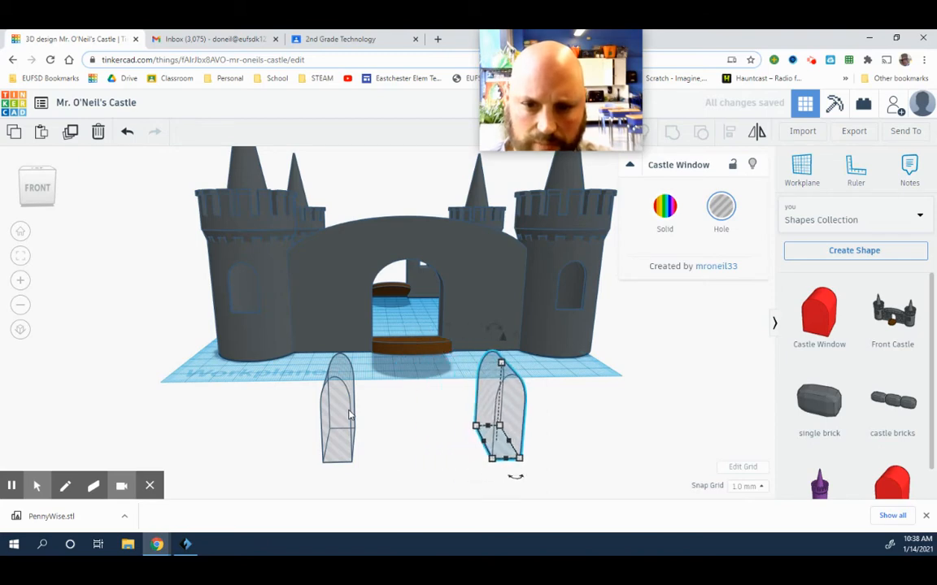
{"action": "left_click", "coordinate": [587, 435]}
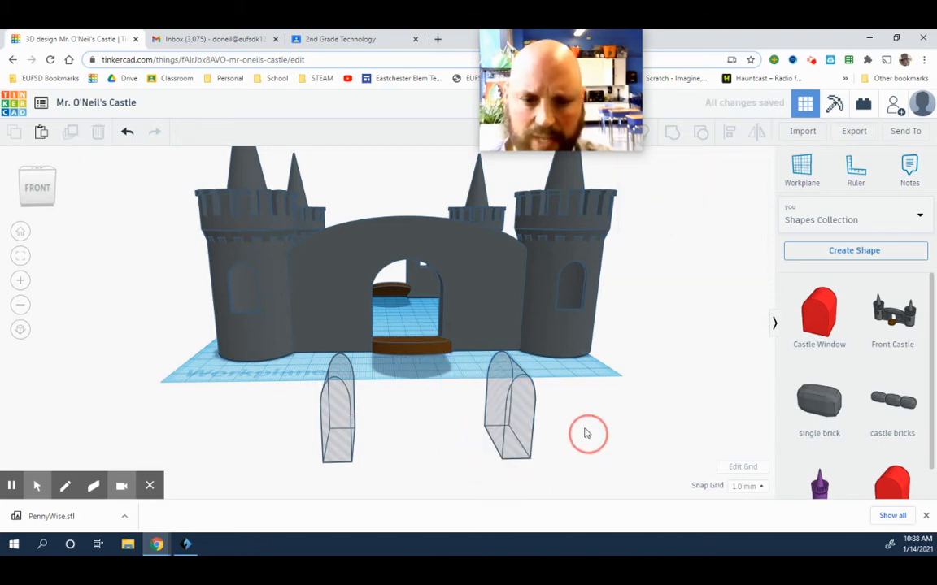
Step: Group the two narrow window holes temporarily and move them together to the left in front of the castle
{"action": "mouse_move", "coordinate": [587, 435]}
{"action": "right_mouse_down"}
{"action": "mouse_move", "coordinate": [586, 427]}
{"action": "mouse_move", "coordinate": [587, 437]}
{"action": "right_mouse_up"}
{"action": "left_click_drag", "start_coordinate": [558, 430], "coordinate": [322, 429]}
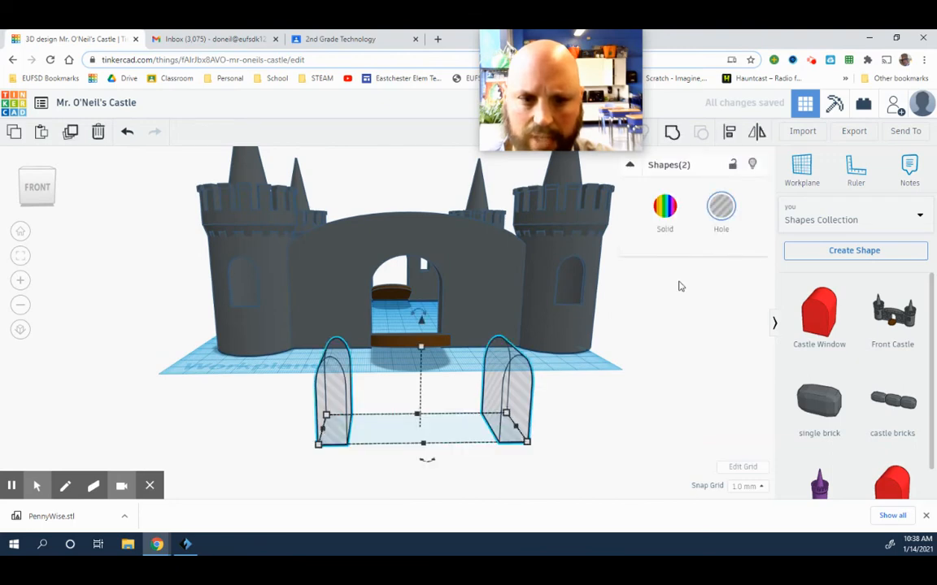
{"action": "left_click", "coordinate": [672, 133]}
{"action": "left_click", "coordinate": [537, 398]}
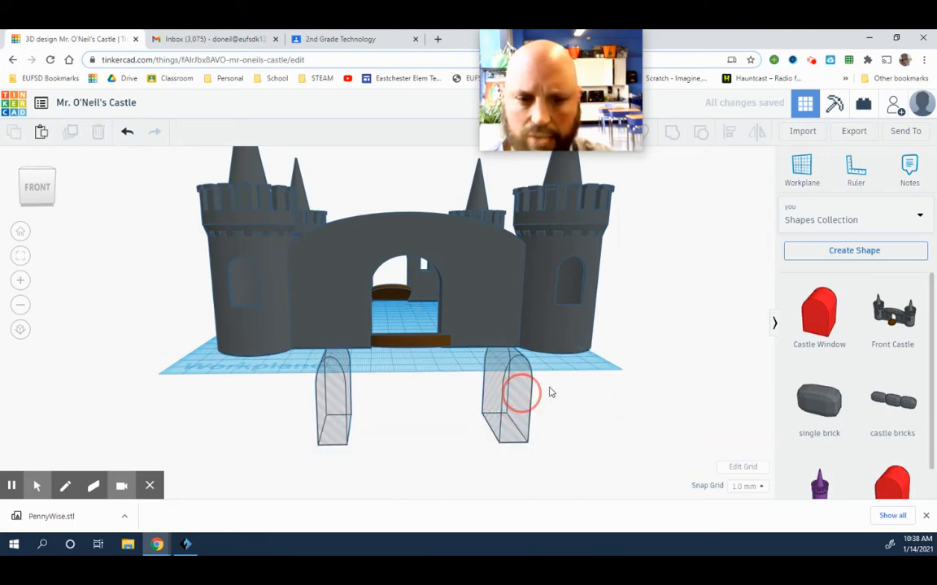
{"action": "left_click_drag", "start_coordinate": [510, 402], "coordinate": [486, 418]}
{"action": "left_click", "coordinate": [702, 134]}
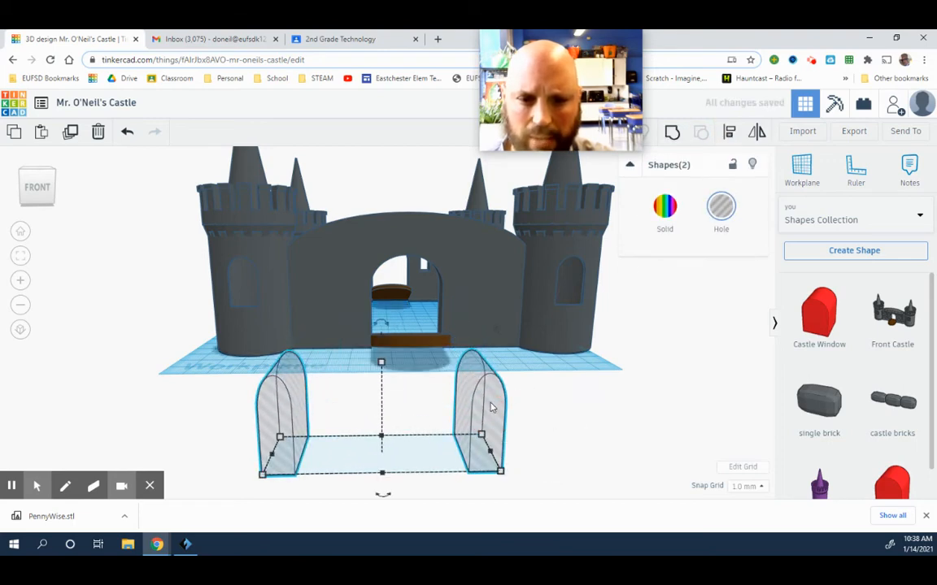
{"action": "key", "text": "Right"}
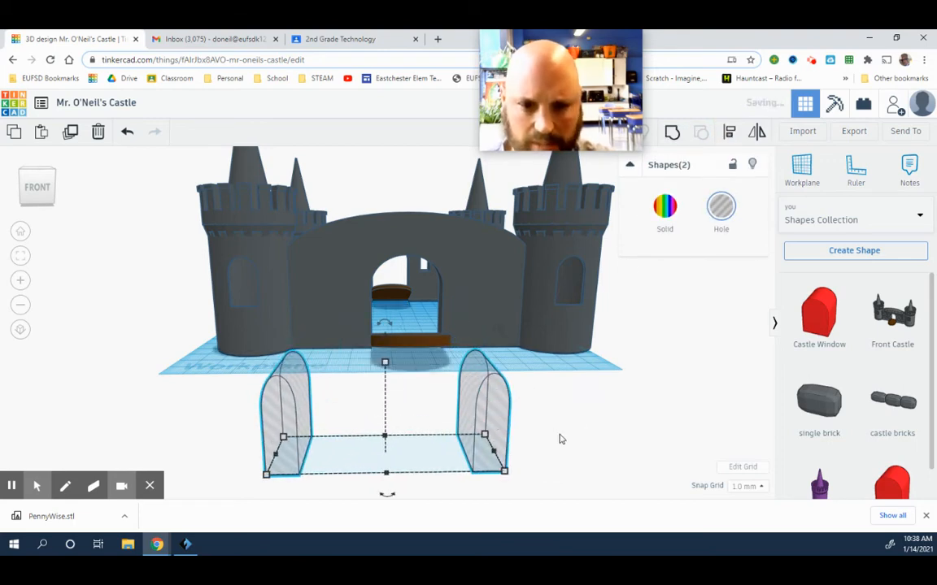
Step: Shift the right-hand window hole slightly farther from the left one and group both holes
{"action": "left_click", "coordinate": [560, 439]}
{"action": "left_click_drag", "start_coordinate": [461, 415], "coordinate": [475, 415]}
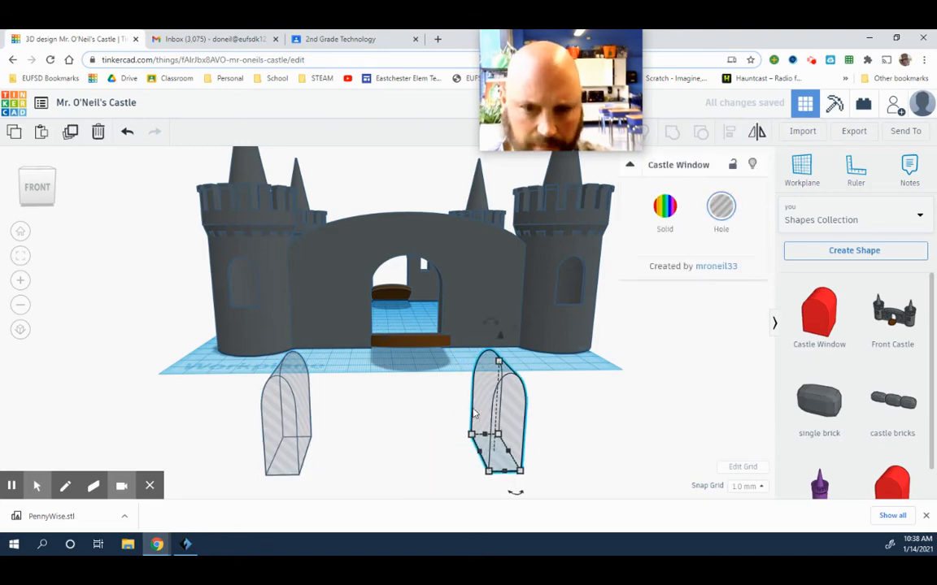
{"action": "key", "text": "Right"}
{"action": "key", "text": "Right"}
{"action": "left_click_drag", "start_coordinate": [597, 421], "coordinate": [254, 422]}
{"action": "left_click", "coordinate": [671, 133]}
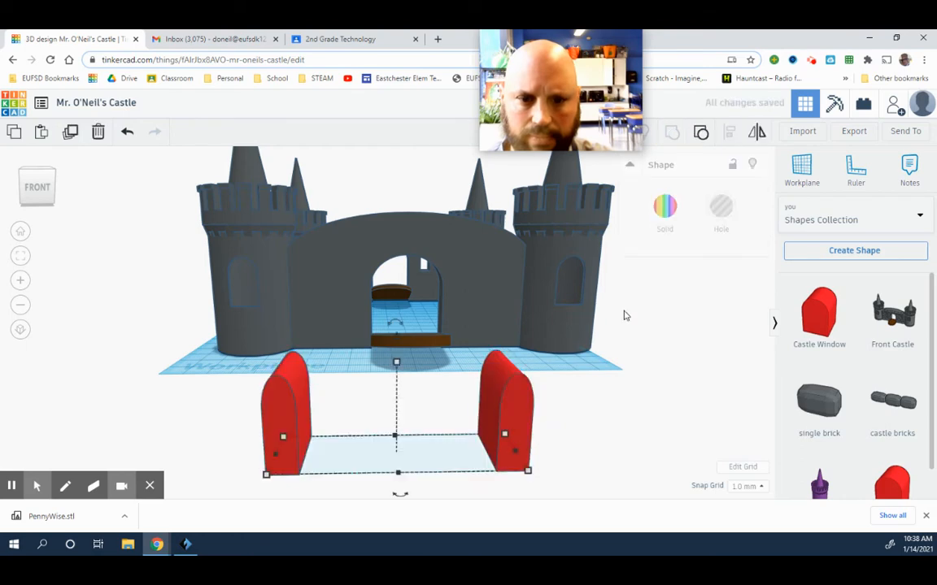
Step: Move the grouped window holes back into the front wall and raise them beside the upper part of the doorway
{"action": "left_click_drag", "start_coordinate": [538, 405], "coordinate": [465, 325]}
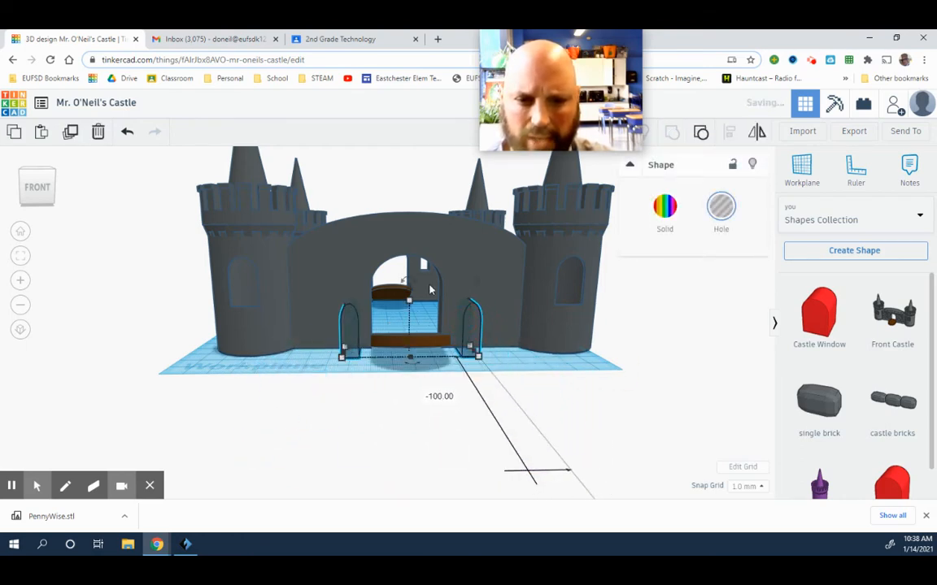
{"action": "left_click_drag", "start_coordinate": [407, 283], "coordinate": [402, 246]}
{"action": "left_click", "coordinate": [450, 373]}
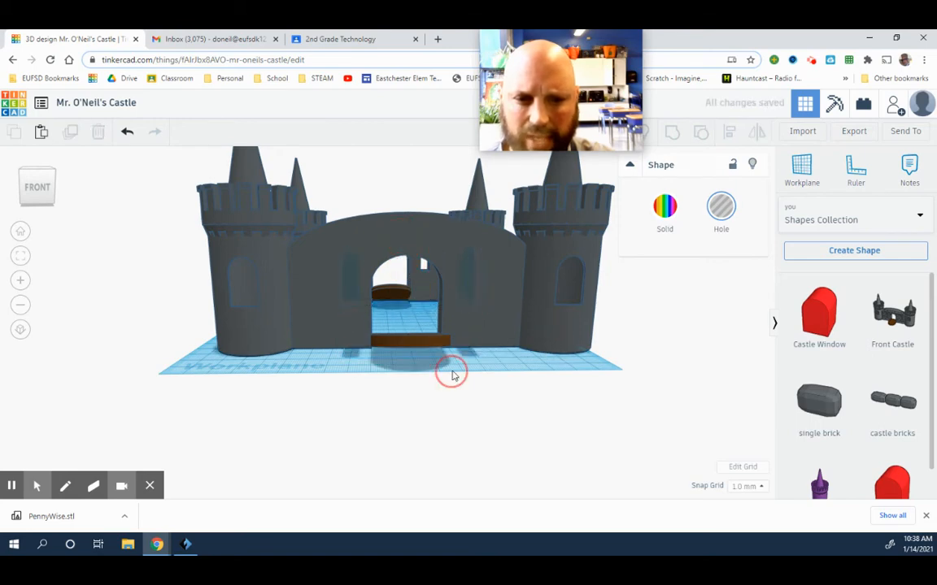
{"action": "left_click", "coordinate": [468, 286]}
{"action": "left_click", "coordinate": [486, 374]}
{"action": "scroll", "coordinate": [485, 376], "scroll_direction": "up", "scroll_amount": 3}
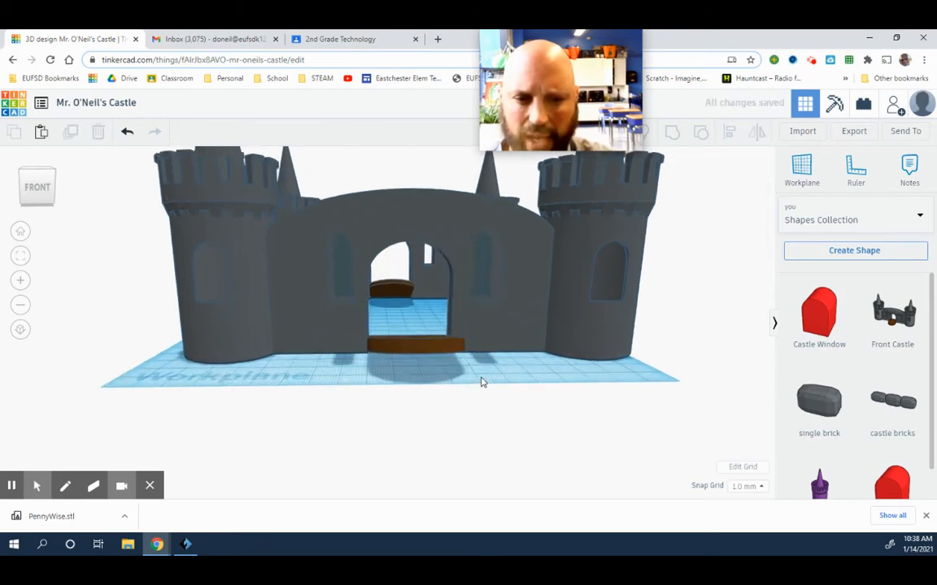
Step: Align the pair of window holes with the front wall so they are centered sideways around the doorway
{"action": "right_click_drag", "start_coordinate": [490, 395], "coordinate": [552, 395]}
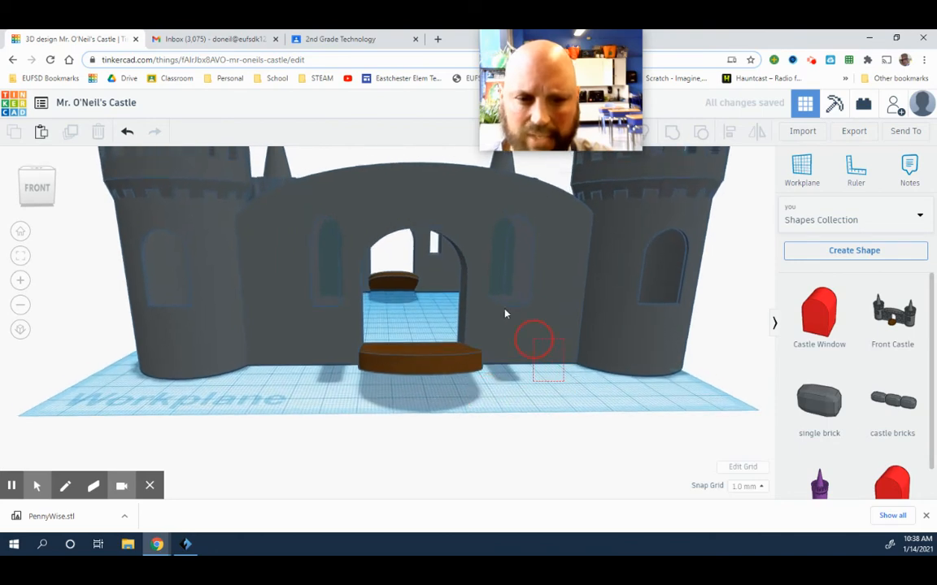
{"action": "left_click_drag", "start_coordinate": [300, 257], "coordinate": [285, 257]}
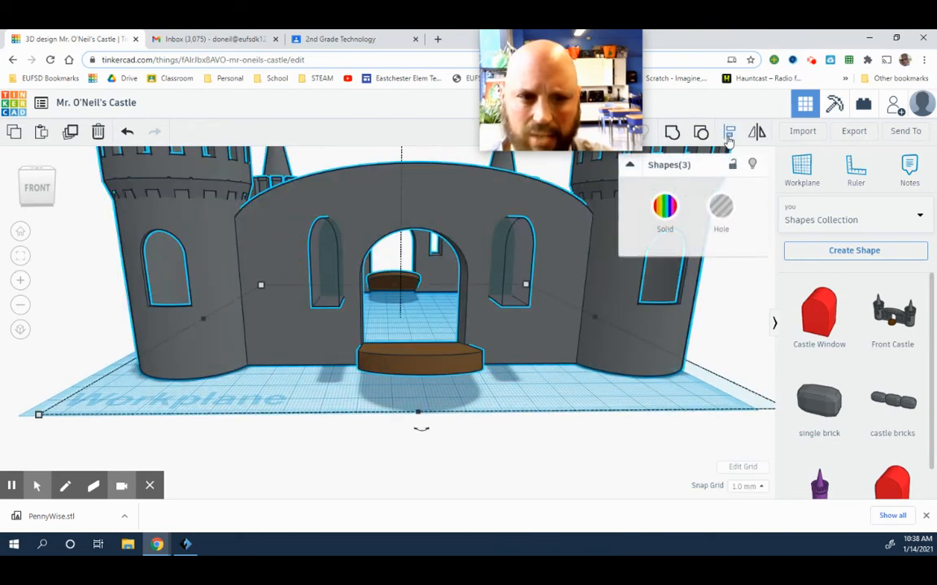
{"action": "left_click_drag", "start_coordinate": [420, 429], "coordinate": [422, 434]}
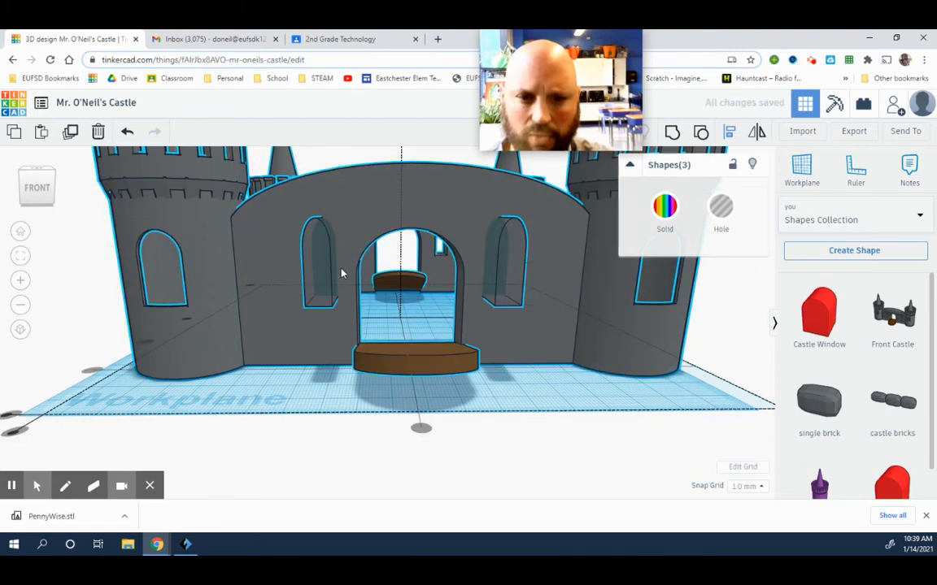
{"action": "left_click", "coordinate": [512, 451]}
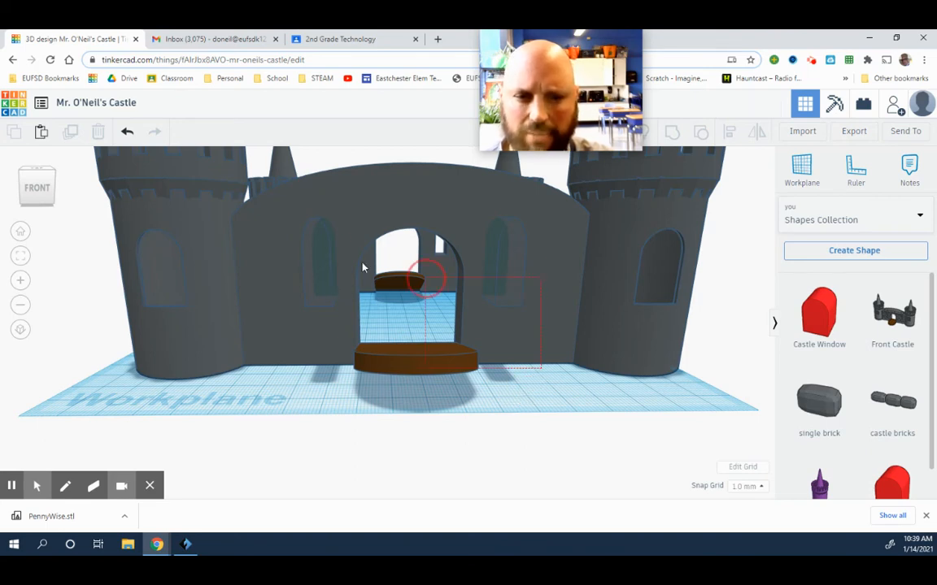
Step: Try to cut the narrow windows by grouping the holes with the front wall, and ungroup the result
{"action": "left_click_drag", "start_coordinate": [302, 265], "coordinate": [297, 262]}
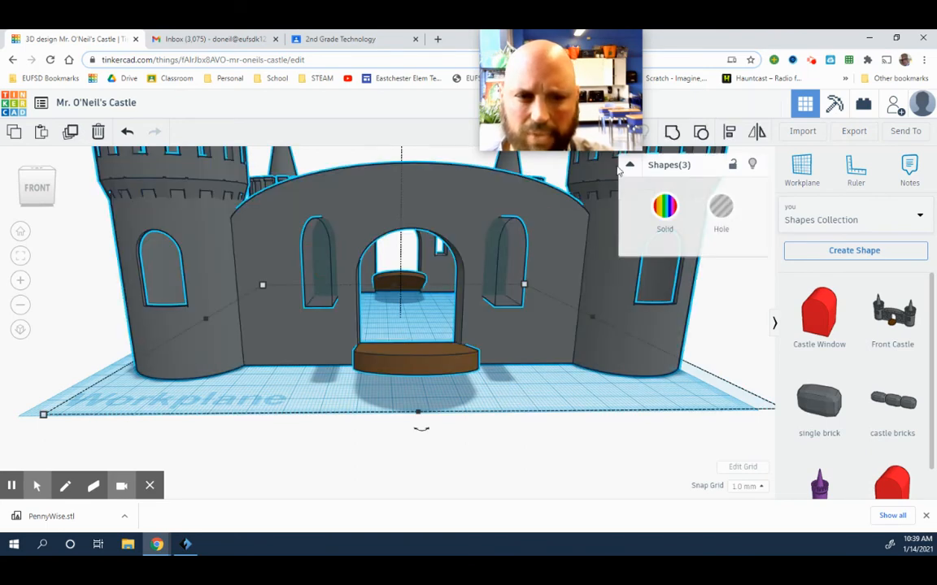
{"action": "left_click", "coordinate": [672, 133]}
{"action": "mouse_move", "coordinate": [518, 449]}
{"action": "right_mouse_down"}
{"action": "mouse_move", "coordinate": [524, 478]}
{"action": "mouse_move", "coordinate": [522, 460]}
{"action": "right_mouse_up"}
{"action": "left_click", "coordinate": [536, 481]}
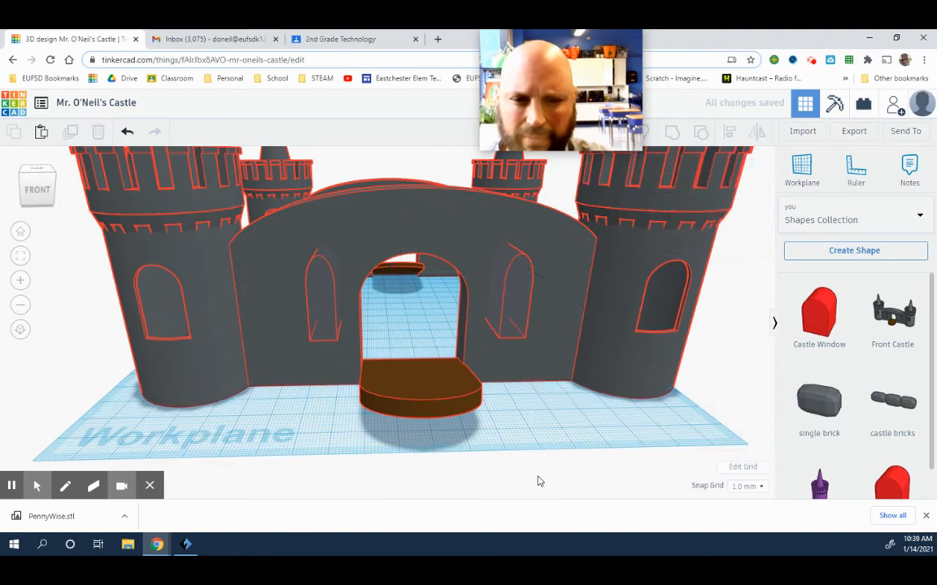
{"action": "scroll", "coordinate": [533, 471], "scroll_direction": "up", "scroll_amount": 3}
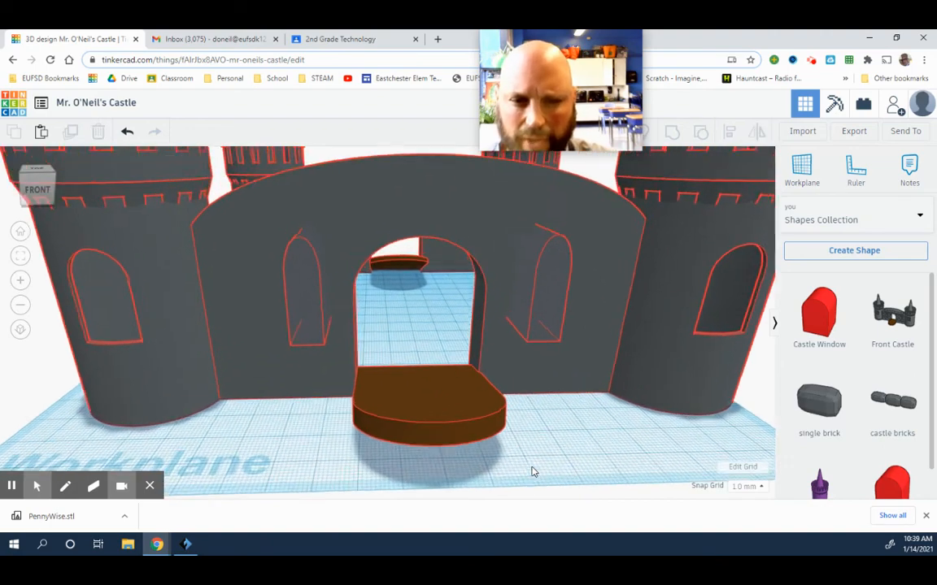
{"action": "scroll", "coordinate": [533, 472], "scroll_direction": "down", "scroll_amount": 3}
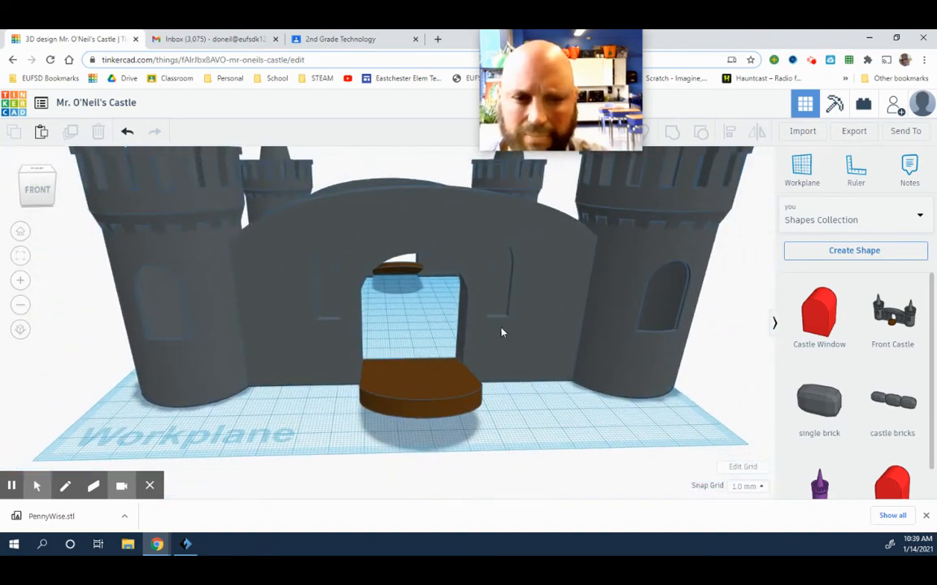
{"action": "left_click", "coordinate": [545, 296]}
{"action": "left_click", "coordinate": [710, 133]}
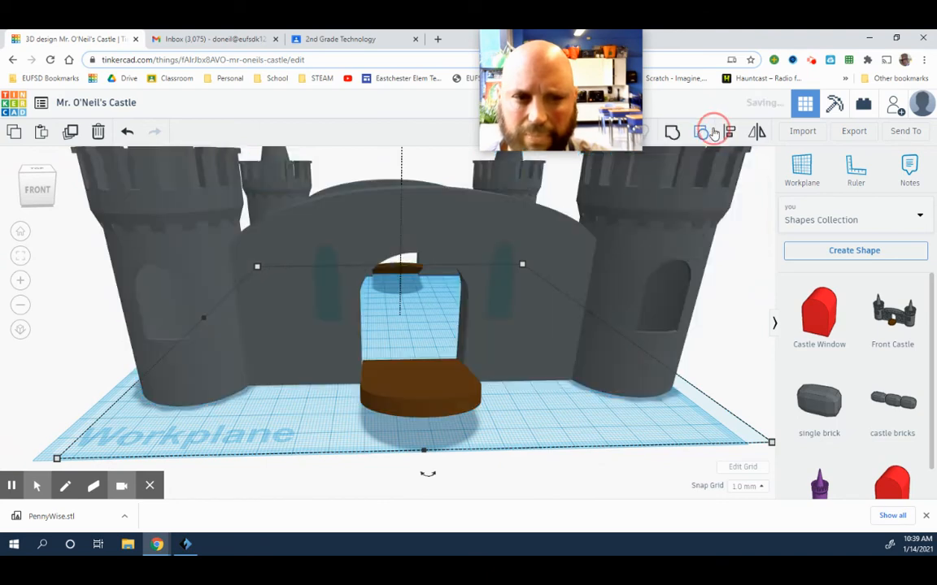
Step: Push the pair of window holes deeper so they pass completely through the front wall
{"action": "left_click", "coordinate": [541, 470]}
{"action": "left_click", "coordinate": [510, 312]}
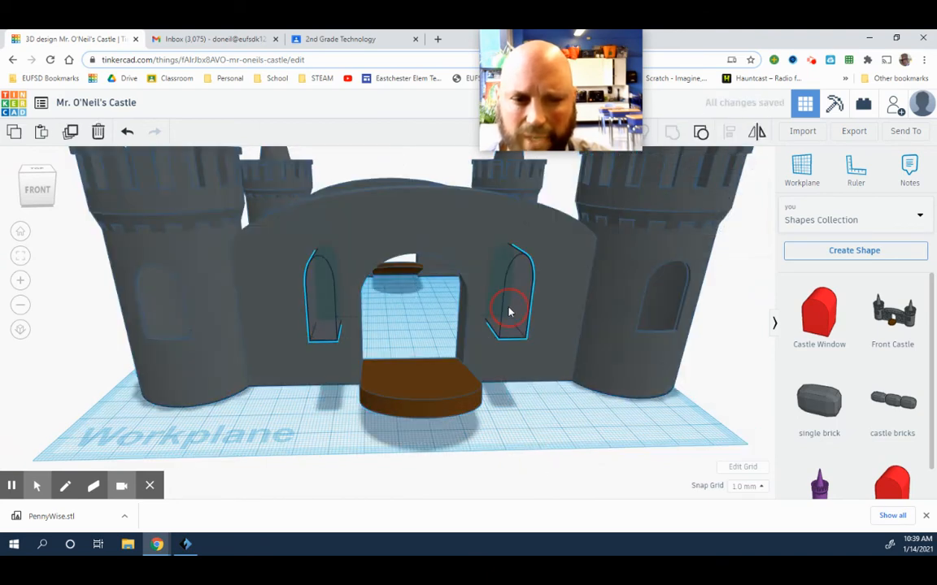
{"action": "key", "text": "Up"}
{"action": "key", "text": "Up"}
{"action": "key", "text": "Up"}
{"action": "key", "text": "Up"}
{"action": "key", "text": "Up"}
{"action": "key", "text": "Up"}
{"action": "key", "text": "Up"}
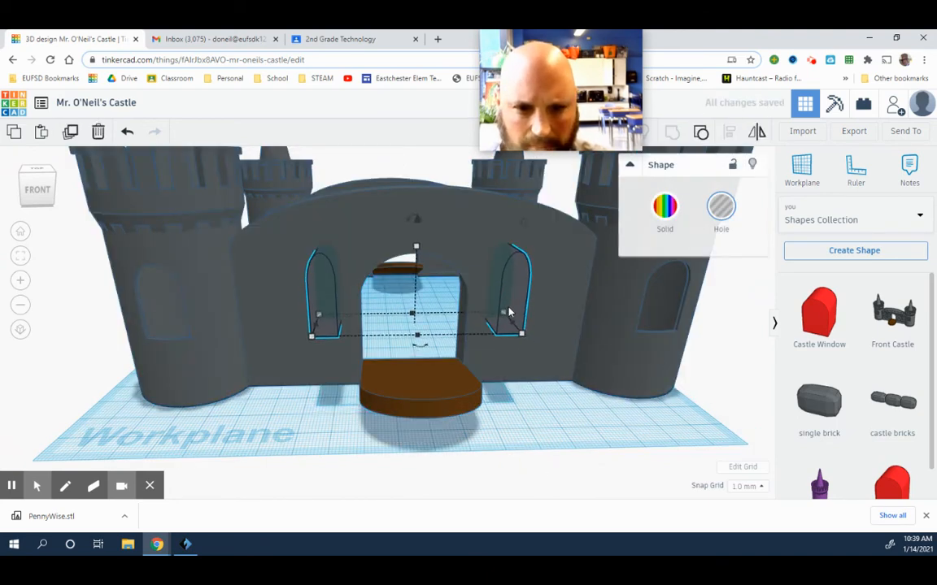
{"action": "key", "text": "Up"}
{"action": "key", "text": "Up"}
{"action": "key", "text": "Up"}
{"action": "key", "text": "Up"}
{"action": "key", "text": "Up"}
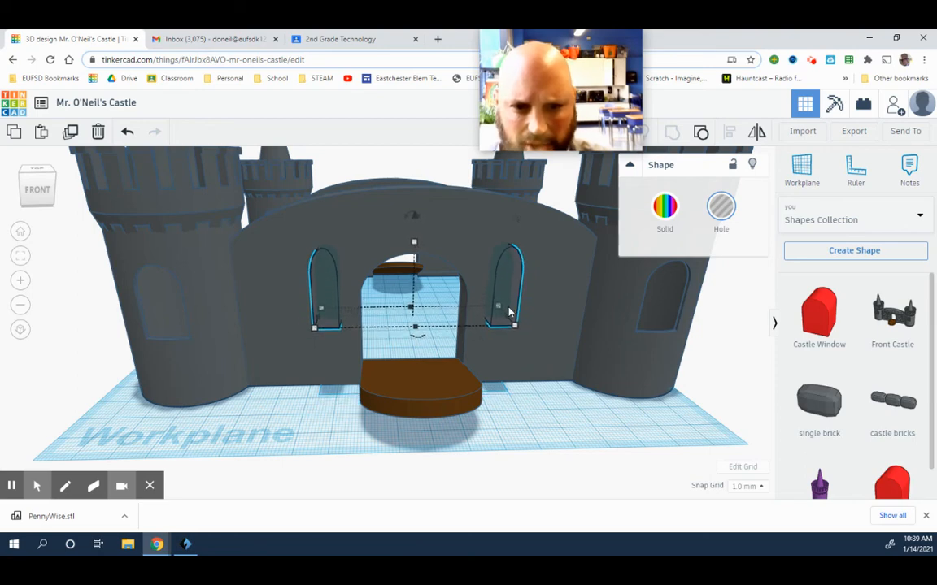
{"action": "left_click", "coordinate": [531, 397]}
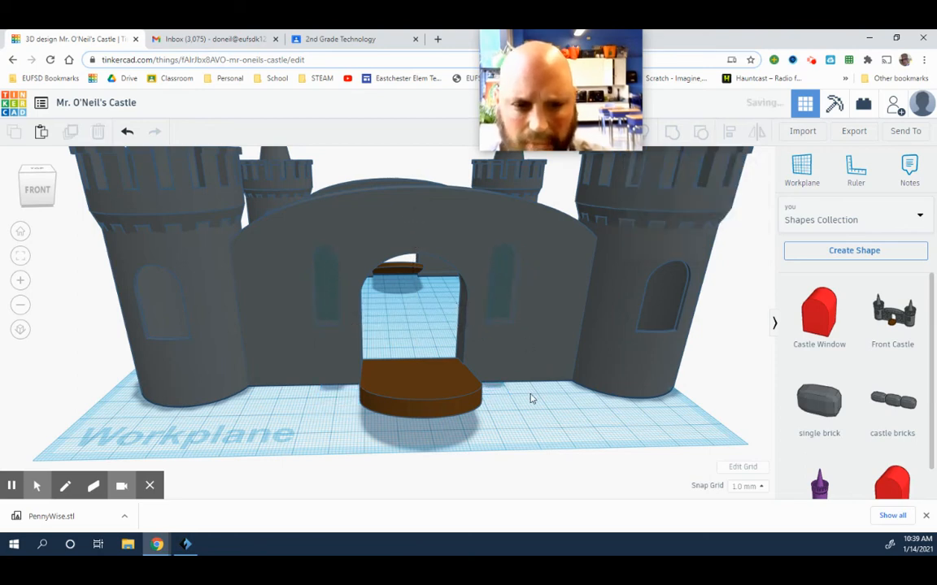
Step: Group the repositioned window holes with the front wall to cut narrow windows on both sides of the doorway
{"action": "right_click_drag", "start_coordinate": [531, 398], "coordinate": [537, 418]}
{"action": "left_click_drag", "start_coordinate": [550, 441], "coordinate": [411, 349]}
{"action": "left_click_drag", "start_coordinate": [274, 296], "coordinate": [423, 254]}
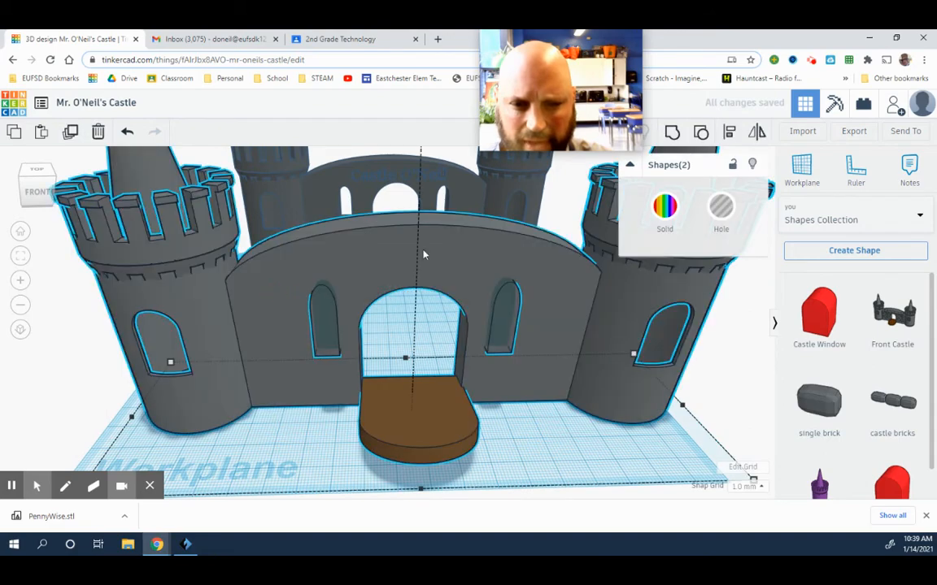
{"action": "left_click", "coordinate": [672, 132]}
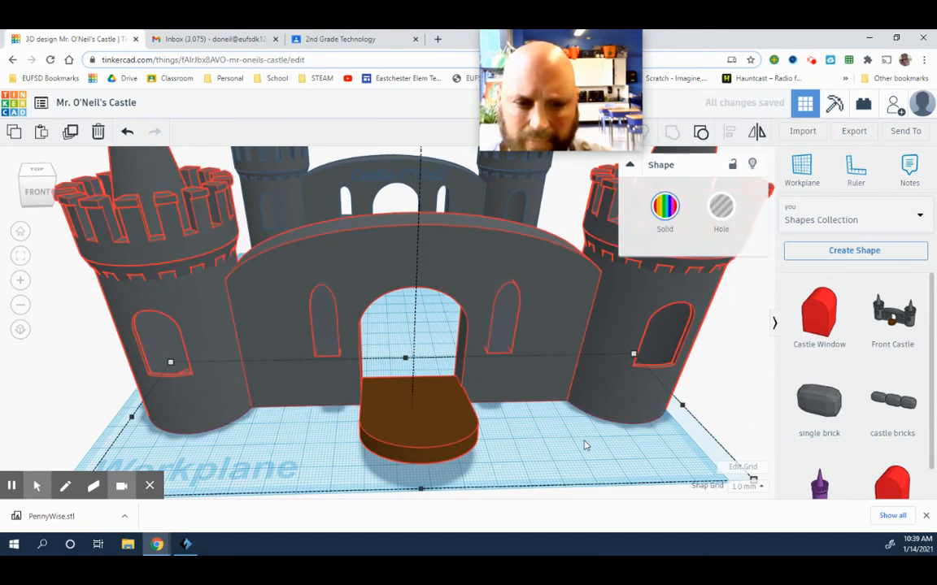
{"action": "right_click_drag", "start_coordinate": [578, 494], "coordinate": [550, 454]}
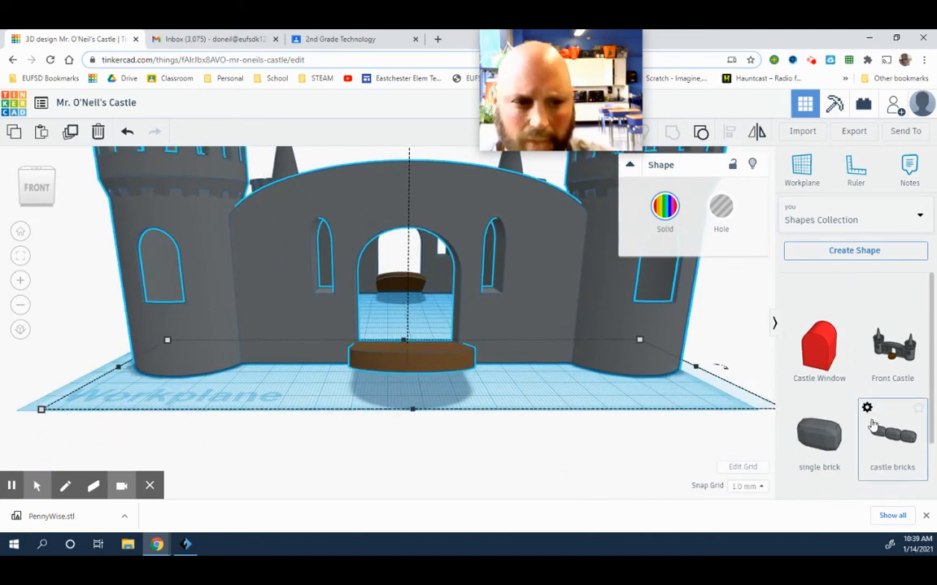
Step: Switch to the Basic Shapes collection and place a Text shape in front of the castle
{"action": "scroll", "coordinate": [872, 425], "scroll_direction": "down", "scroll_amount": 1}
{"action": "scroll", "coordinate": [872, 426], "scroll_direction": "up", "scroll_amount": 1}
{"action": "left_click", "coordinate": [821, 220]}
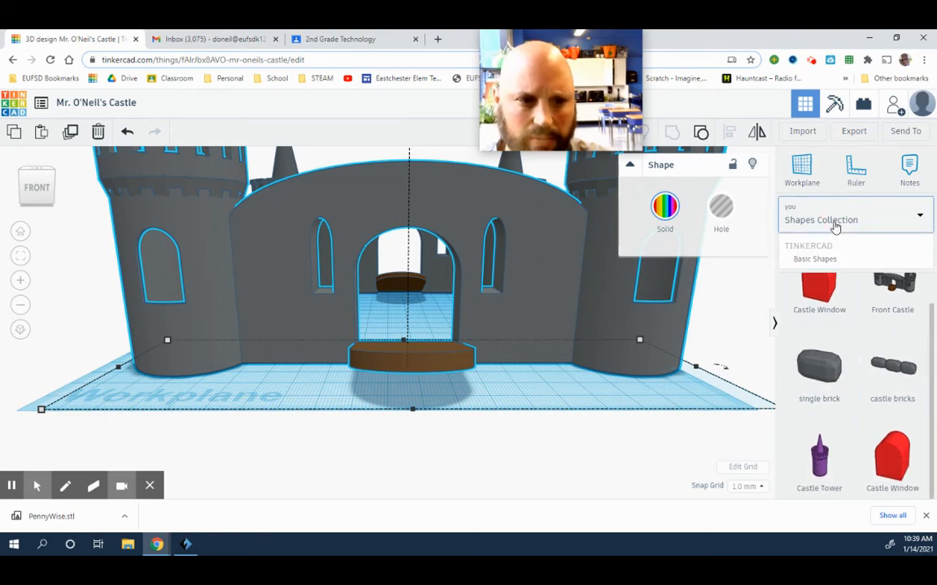
{"action": "left_click", "coordinate": [825, 262]}
{"action": "scroll", "coordinate": [898, 348], "scroll_direction": "down", "scroll_amount": 4}
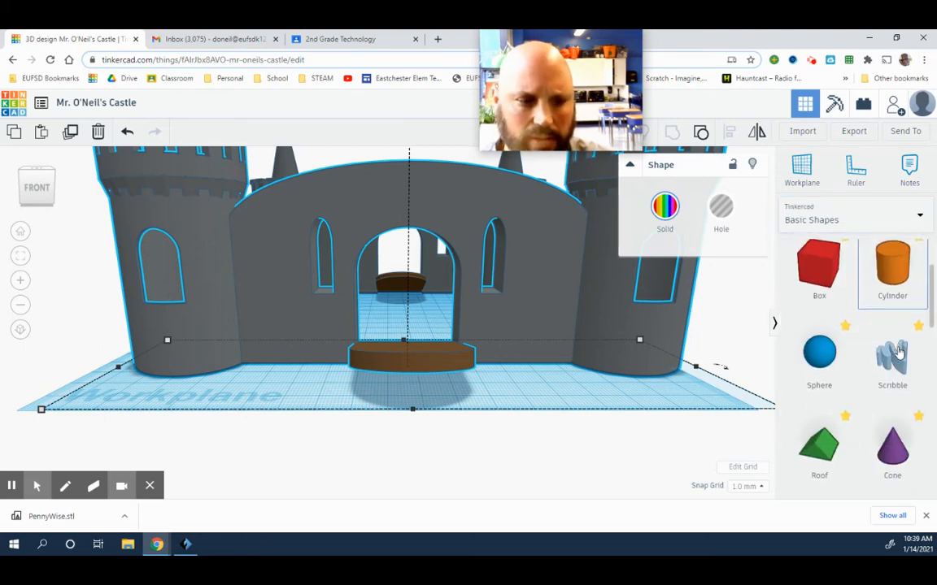
{"action": "left_click", "coordinate": [507, 421]}
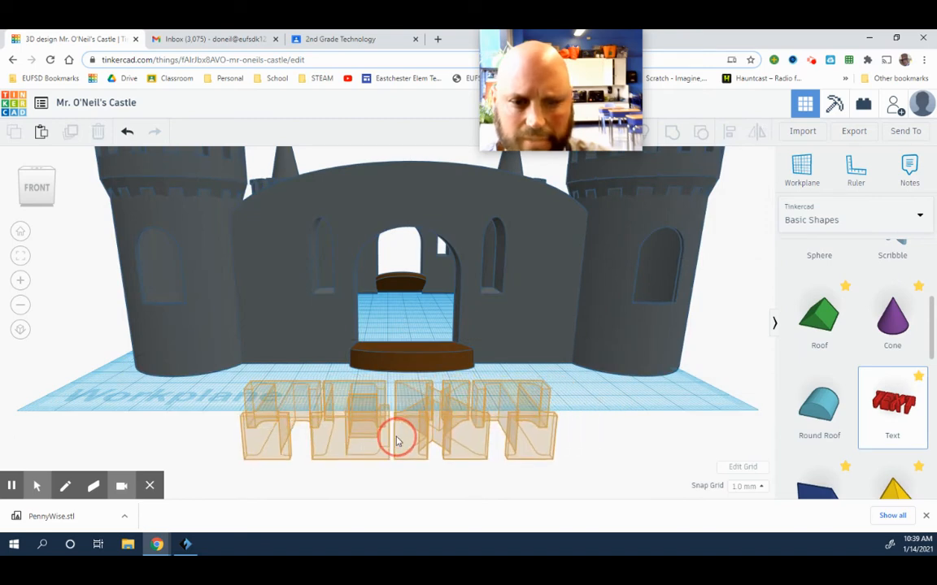
{"action": "left_click", "coordinate": [398, 435]}
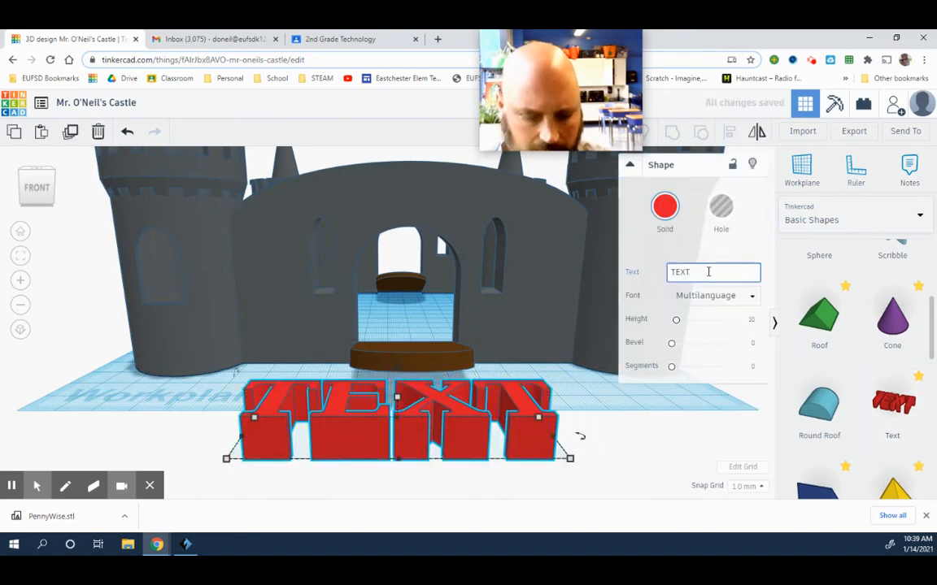
Step: Replace the sample wording of the Text shape with "Castle" followed by the owner's surname
{"action": "key", "text": "BackSpace"}
{"action": "key", "text": "BackSpace"}
{"action": "key", "text": "BackSpace"}
{"action": "key", "text": "BackSpace"}
{"action": "type", "text": "Cas"}
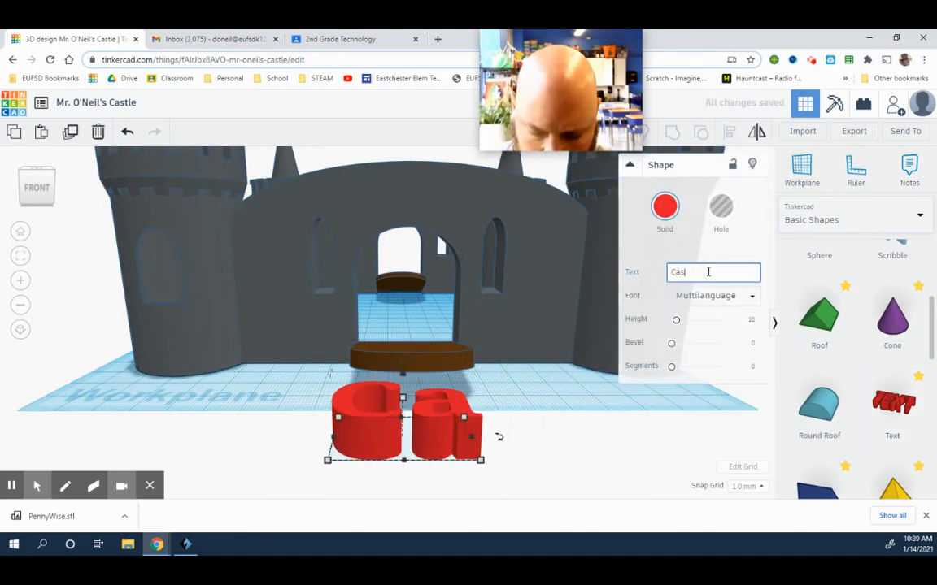
{"action": "type", "text": "tle O'Neil"}
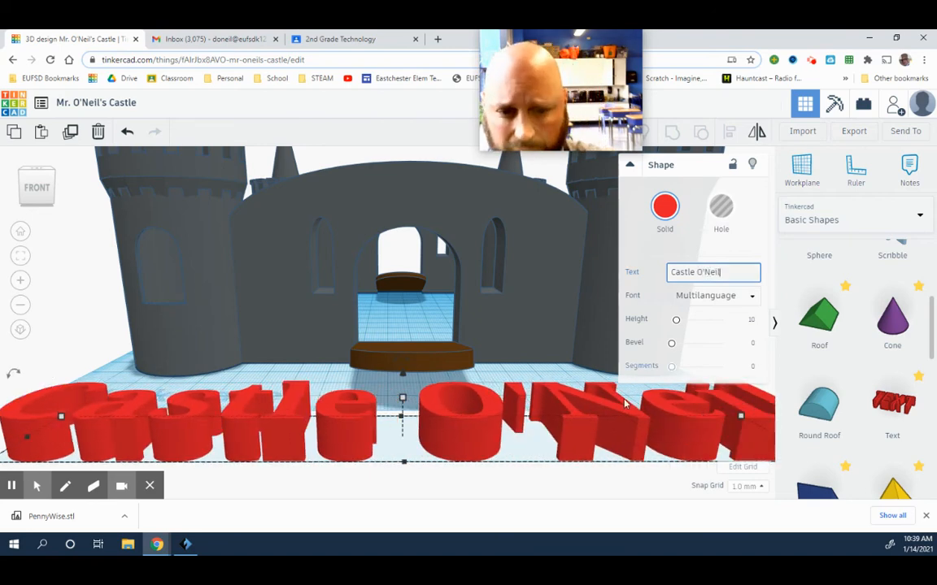
Step: Shrink the castle name text in depth and to about half its width in front of the drawbridge
{"action": "left_click", "coordinate": [553, 475]}
{"action": "scroll", "coordinate": [552, 473], "scroll_direction": "down", "scroll_amount": 5}
{"action": "right_click_drag", "start_coordinate": [515, 471], "coordinate": [561, 457]}
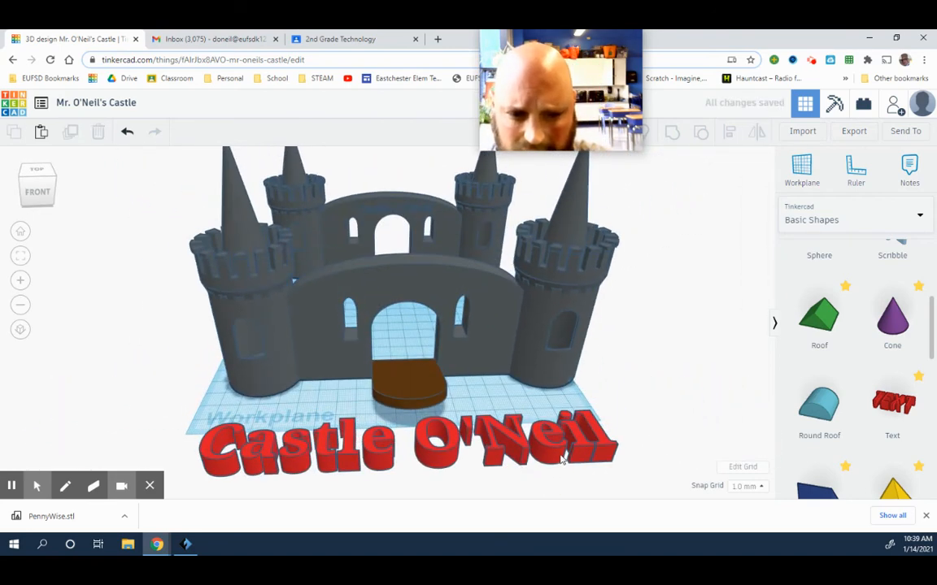
{"action": "left_click", "coordinate": [558, 459]}
{"action": "left_click_drag", "start_coordinate": [409, 469], "coordinate": [407, 453]}
{"action": "left_click_drag", "start_coordinate": [205, 457], "coordinate": [411, 457]}
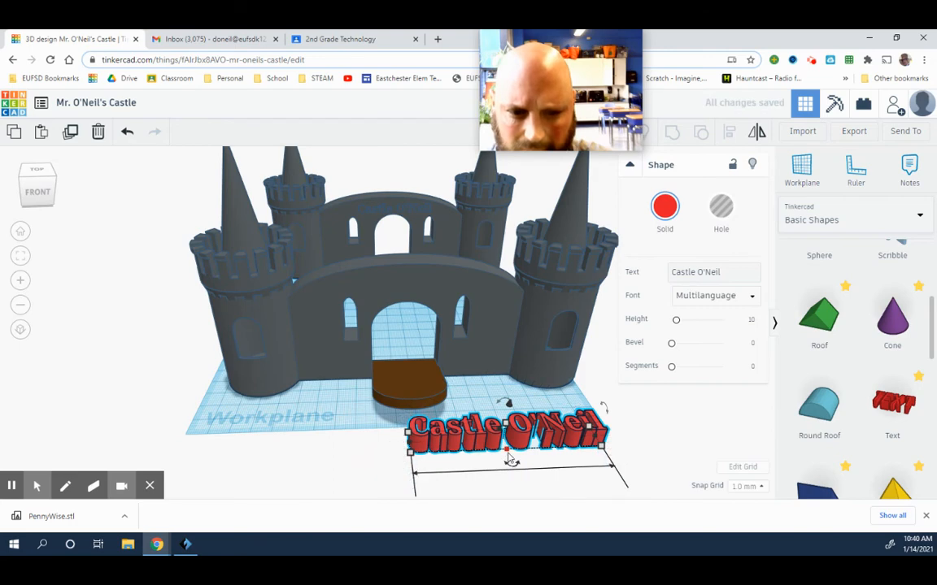
{"action": "left_click_drag", "start_coordinate": [508, 453], "coordinate": [504, 442]}
Step: Adjust the castle name text's depth and make it slightly narrower in front of the drawbridge
{"action": "right_click_drag", "start_coordinate": [512, 452], "coordinate": [492, 486]}
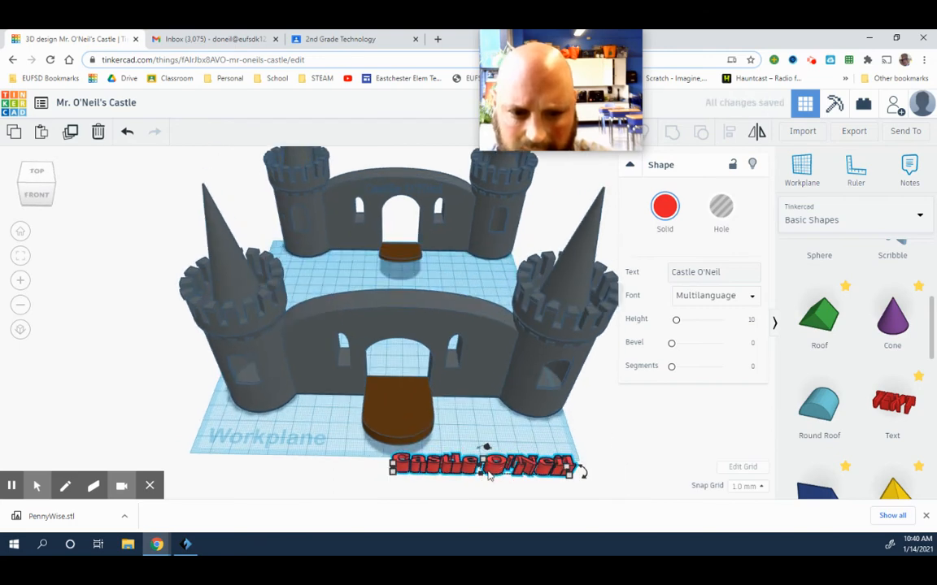
{"action": "left_click_drag", "start_coordinate": [483, 478], "coordinate": [484, 487]}
{"action": "left_click_drag", "start_coordinate": [573, 486], "coordinate": [549, 482]}
Step: Rotate the castle name text by 90° so it stands upright, facing the front
{"action": "right_click_drag", "start_coordinate": [550, 483], "coordinate": [488, 468]}
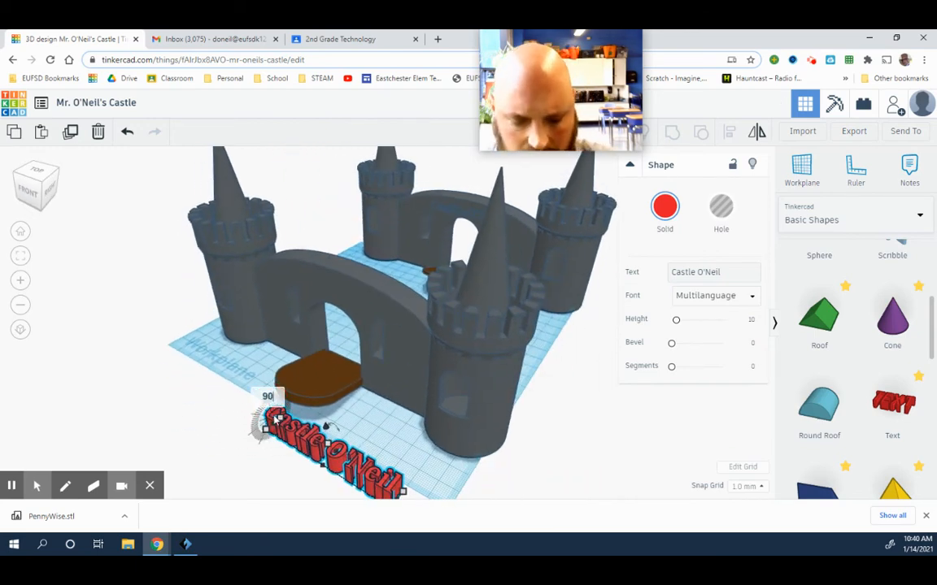
{"action": "type", "text": "0"}
{"action": "key", "text": "Return"}
{"action": "left_click", "coordinate": [280, 468]}
{"action": "right_click_drag", "start_coordinate": [280, 469], "coordinate": [412, 427]}
{"action": "left_click", "coordinate": [413, 426]}
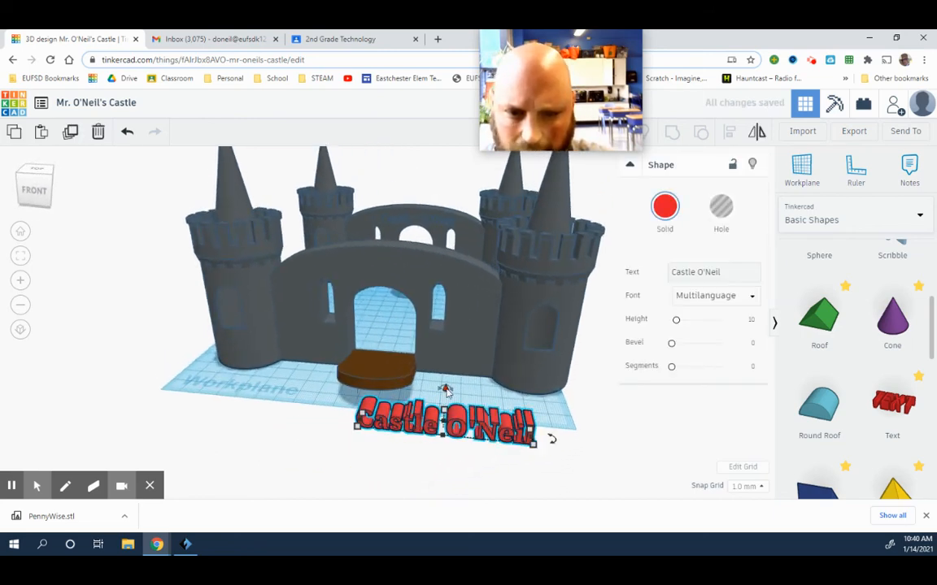
Step: Raise the upright castle name text and move it onto the front wall above the arched doorway
{"action": "left_click_drag", "start_coordinate": [446, 390], "coordinate": [444, 282]}
{"action": "left_click", "coordinate": [442, 465]}
{"action": "right_click_drag", "start_coordinate": [442, 465], "coordinate": [481, 351]}
{"action": "left_click_drag", "start_coordinate": [511, 305], "coordinate": [408, 227]}
Step: Select all shapes and align their centres from side to side so the castle name sits centred above the doorway
{"action": "left_click", "coordinate": [443, 410]}
{"action": "key", "text": "ctrl+a"}
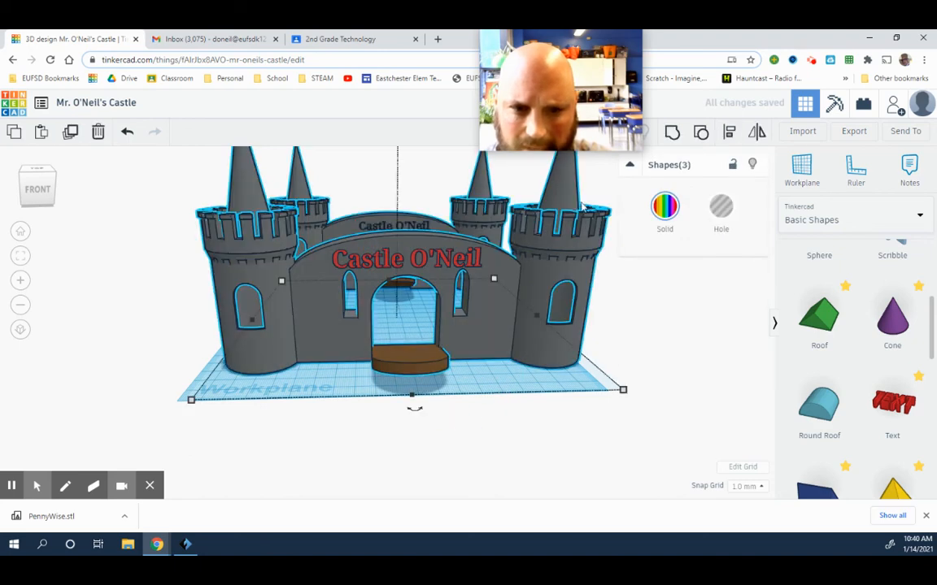
{"action": "left_click", "coordinate": [719, 134]}
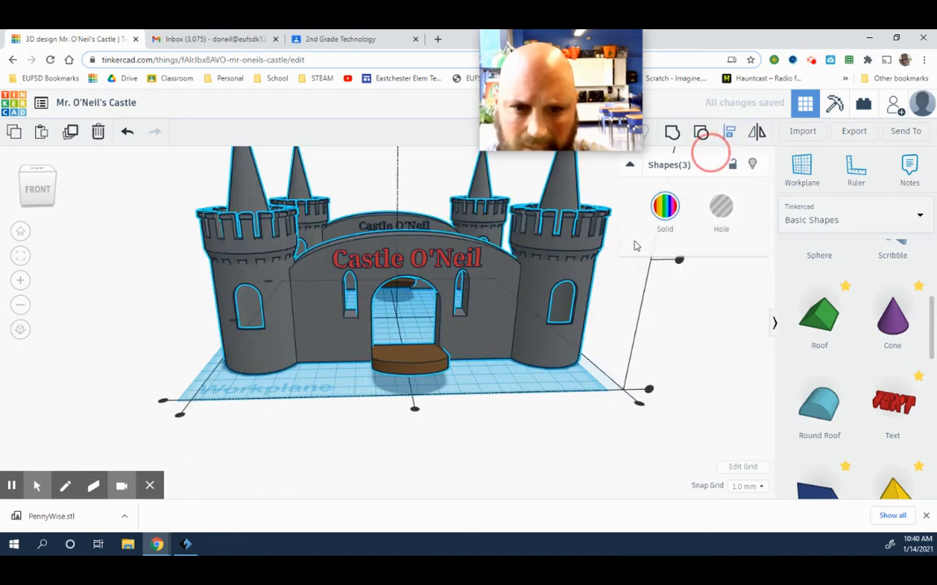
{"action": "left_click", "coordinate": [414, 410]}
{"action": "left_click", "coordinate": [454, 435]}
Step: Turn the castle name text into a hole and group it with the front castle wall to engrave the name
{"action": "scroll", "coordinate": [454, 436], "scroll_direction": "up", "scroll_amount": 3}
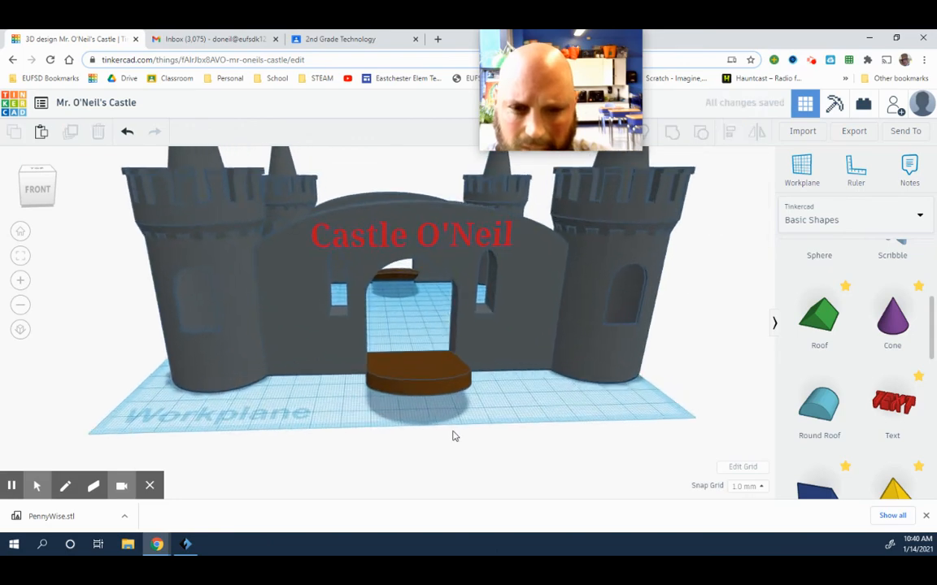
{"action": "right_click_drag", "start_coordinate": [454, 435], "coordinate": [433, 371]}
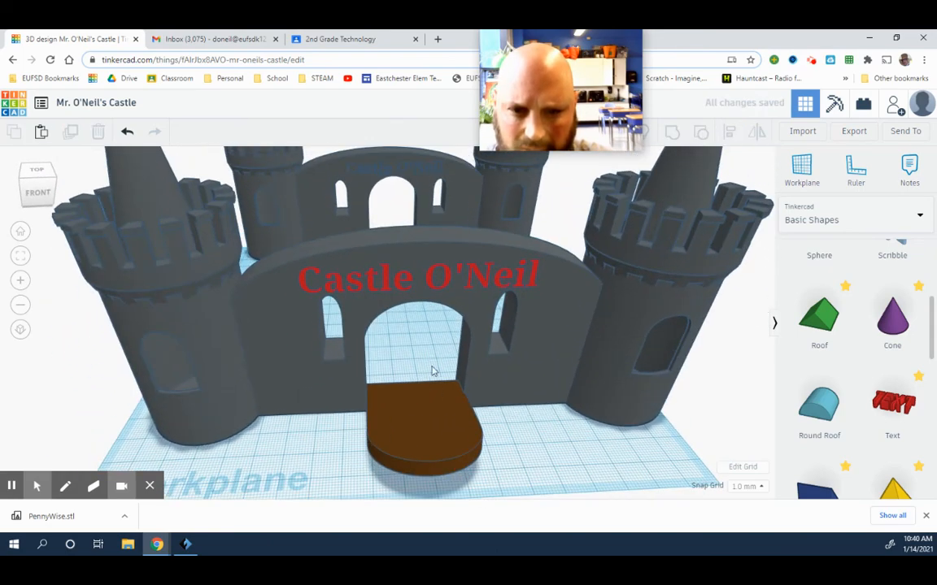
{"action": "left_click", "coordinate": [447, 283]}
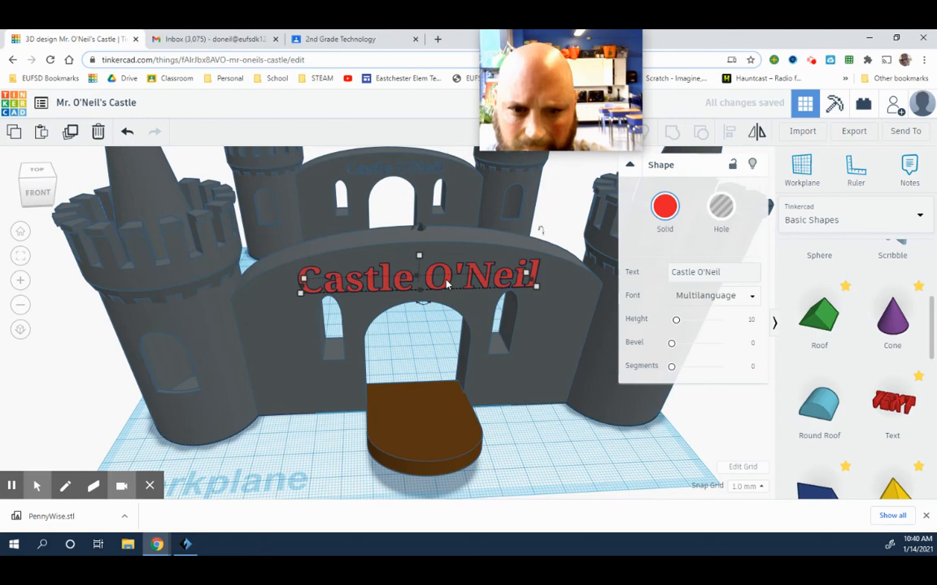
{"action": "left_click", "coordinate": [722, 212]}
{"action": "left_click", "coordinate": [560, 420]}
{"action": "left_click_drag", "start_coordinate": [559, 418], "coordinate": [411, 244]}
{"action": "left_click", "coordinate": [673, 139]}
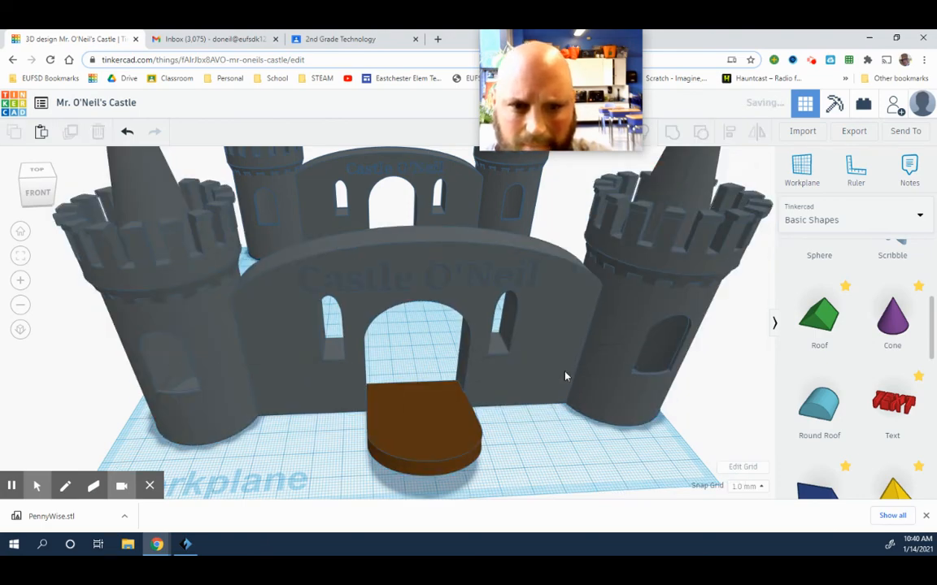
{"action": "left_click", "coordinate": [548, 437]}
{"action": "right_click_drag", "start_coordinate": [548, 439], "coordinate": [546, 430]}
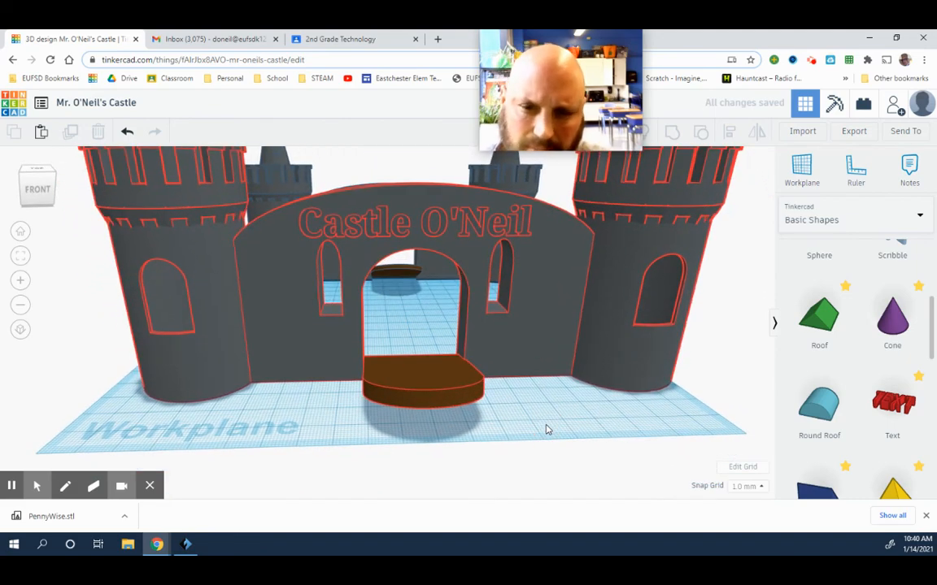
{"action": "mouse_move", "coordinate": [546, 428]}
{"action": "right_mouse_down"}
{"action": "mouse_move", "coordinate": [537, 418]}
{"action": "mouse_move", "coordinate": [519, 424]}
{"action": "mouse_move", "coordinate": [550, 433]}
{"action": "mouse_move", "coordinate": [536, 421]}
{"action": "right_mouse_up"}
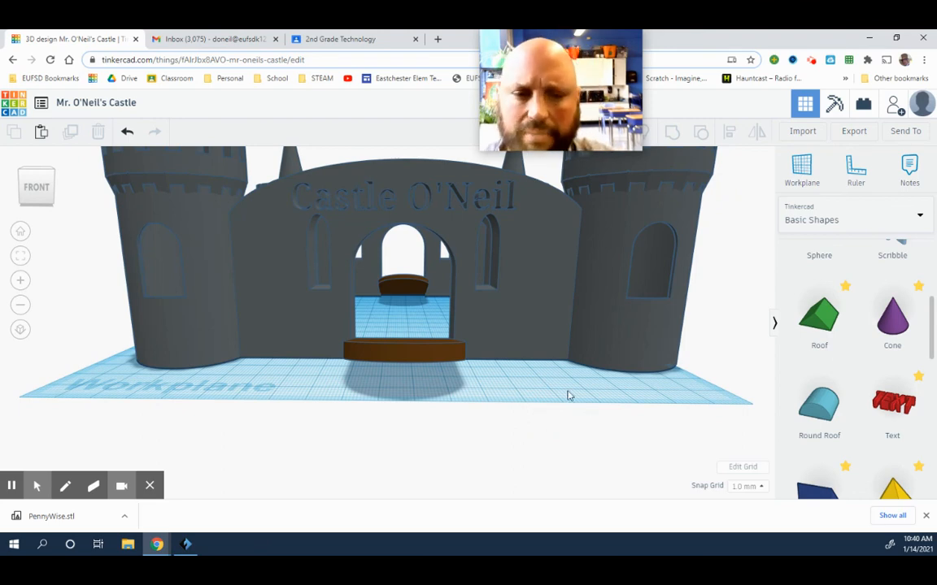
{"action": "right_click_drag", "start_coordinate": [543, 388], "coordinate": [565, 383]}
{"action": "scroll", "coordinate": [551, 400], "scroll_direction": "down", "scroll_amount": 3}
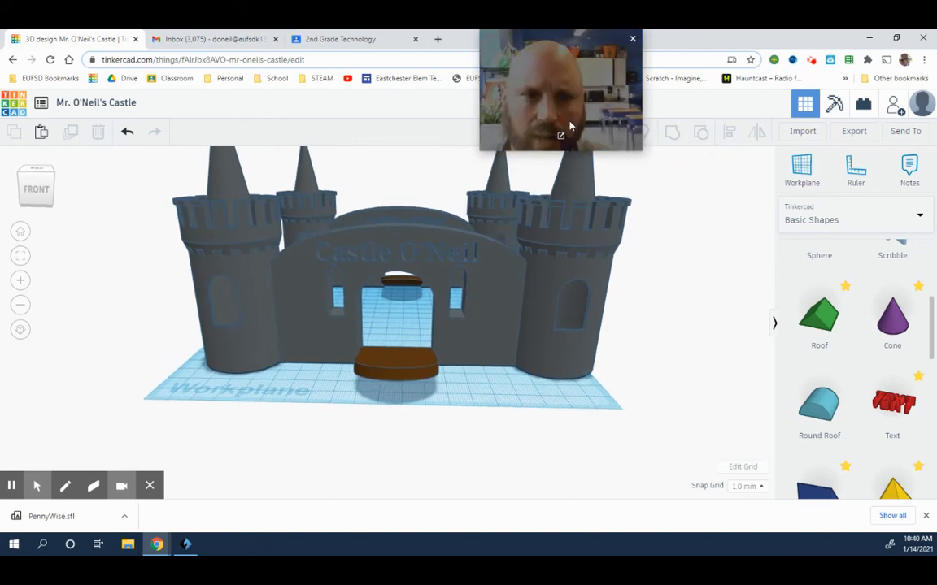